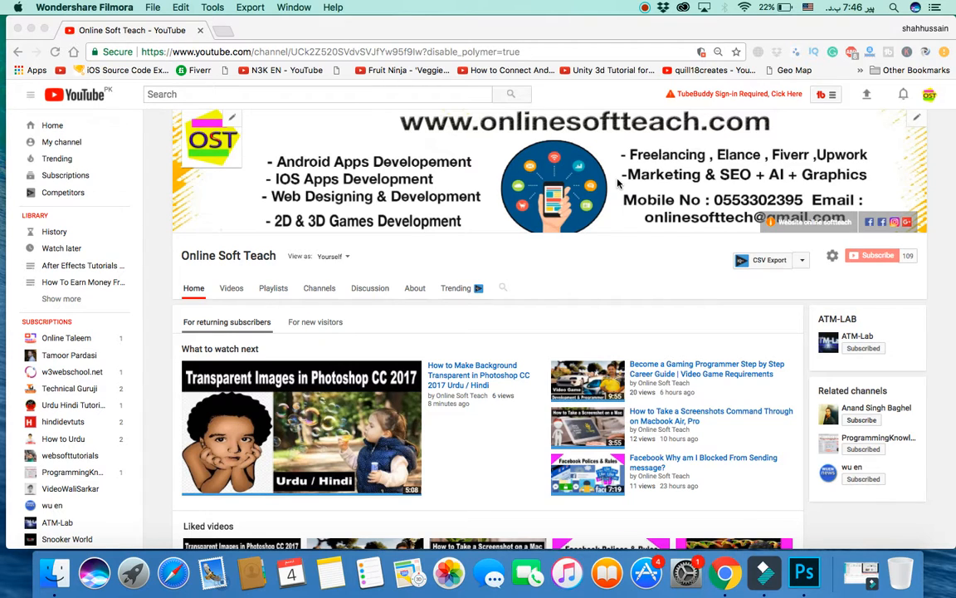
# Find Adobe Photoshop CC 2017 with a system-wide search for "photosh" and switch to it.
pyautogui.click(617, 183)
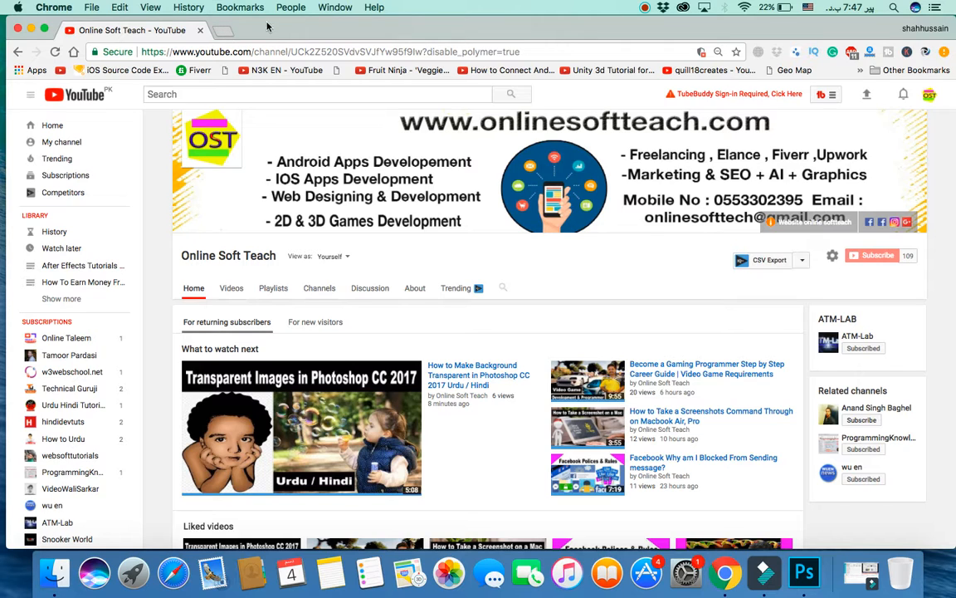
pyautogui.click(893, 7)
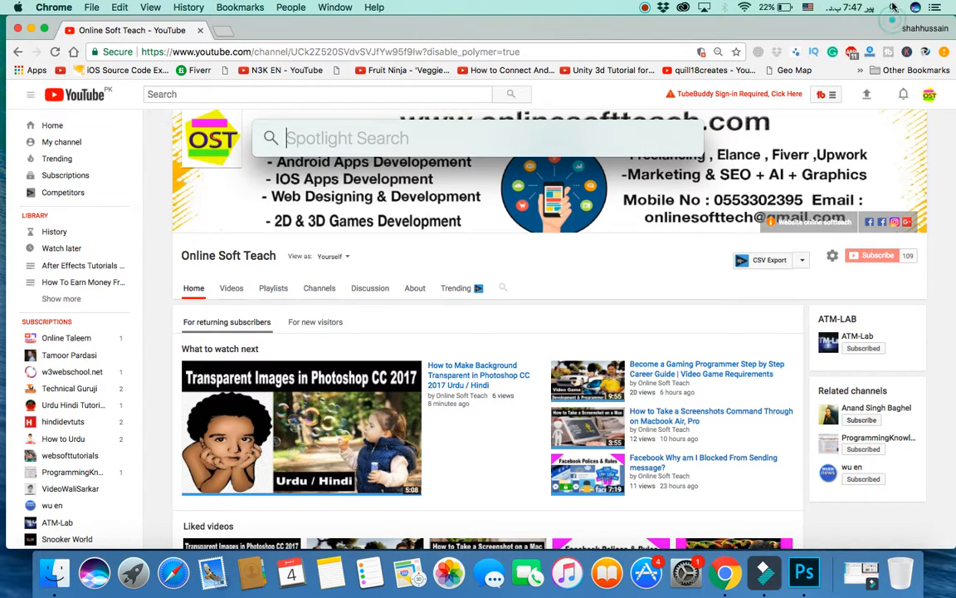
pyautogui.write('pho')
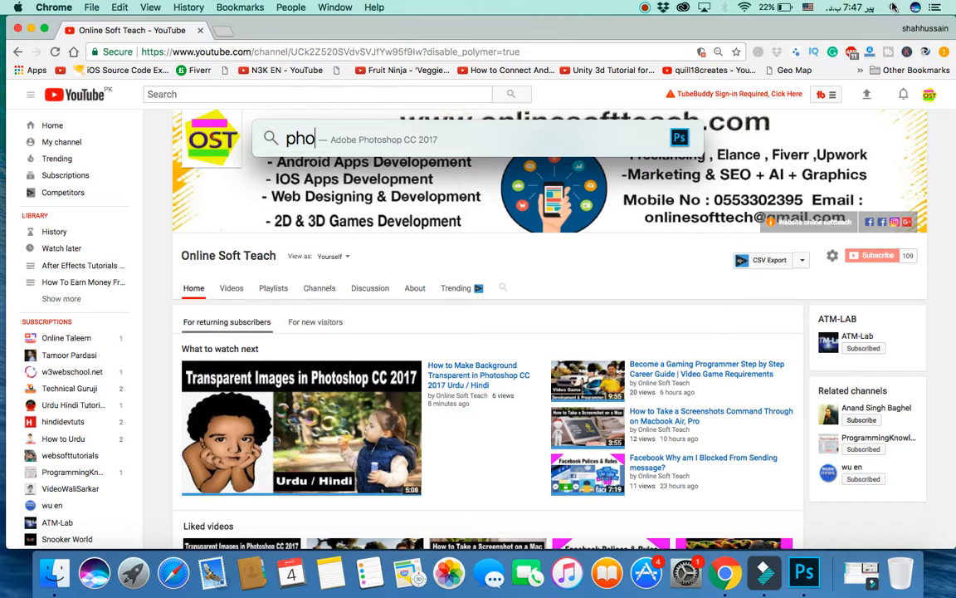
pyautogui.write('tosh')
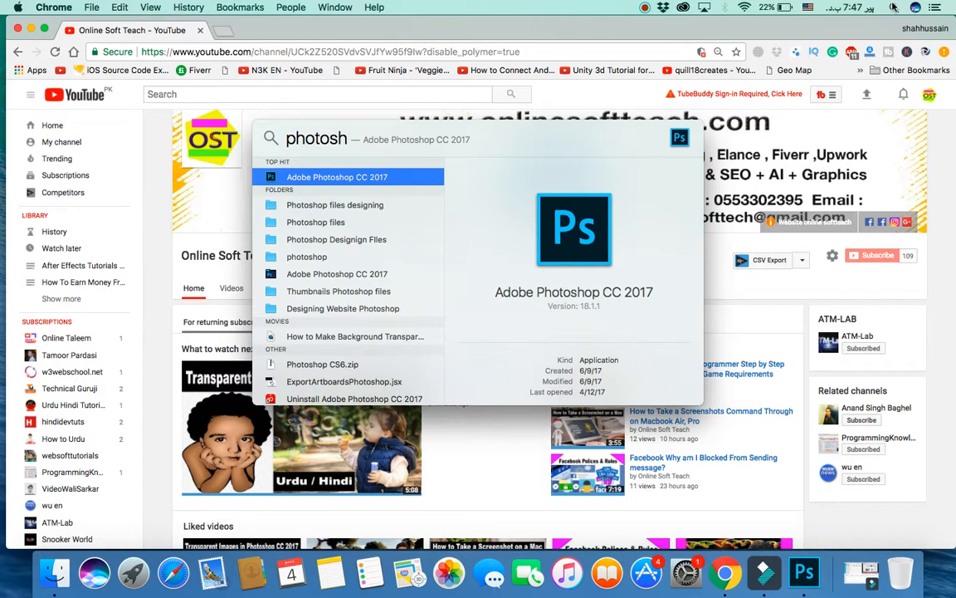
pyautogui.press('Return')
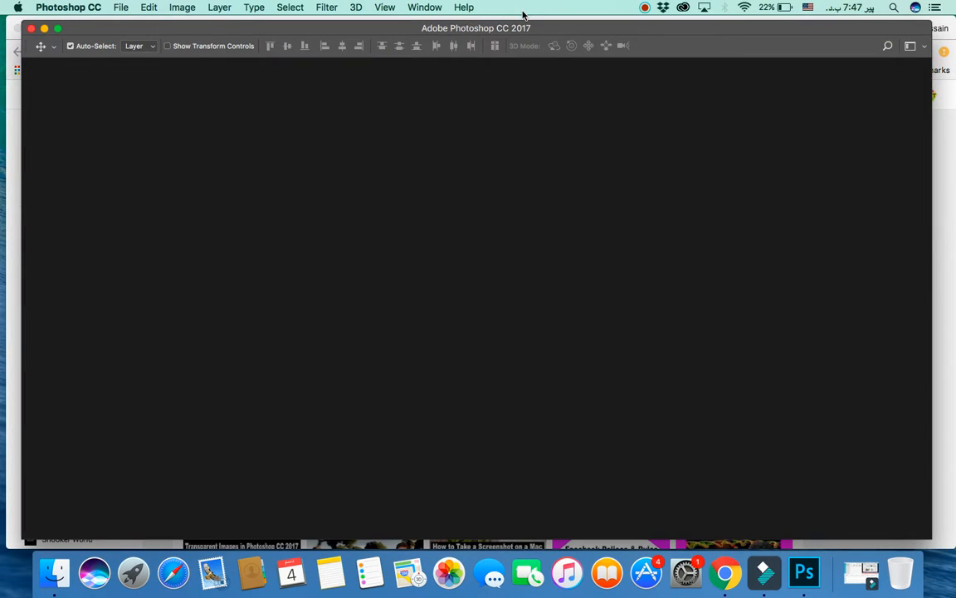
pyautogui.click(121, 9)
pyautogui.click(129, 36)
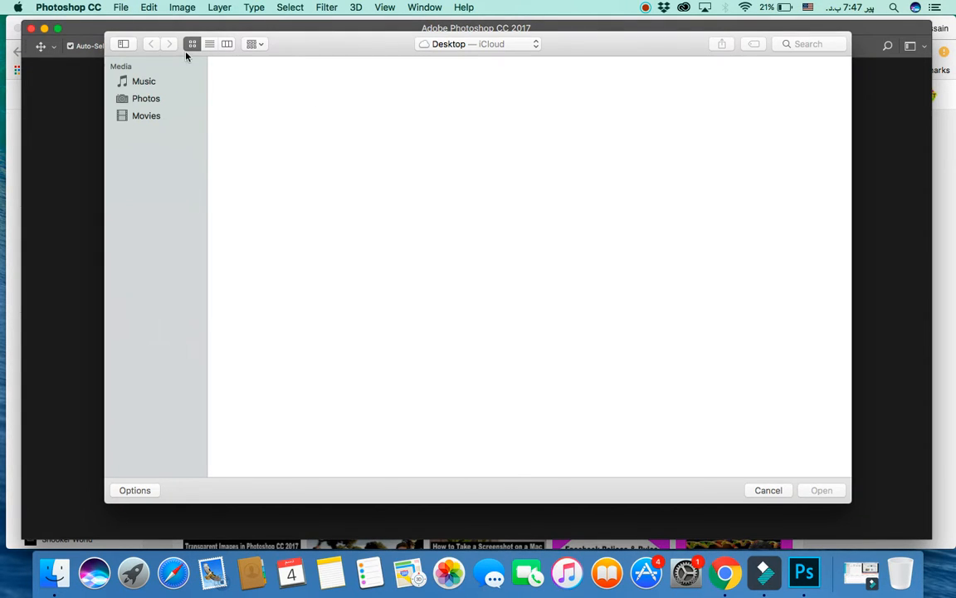
pyautogui.click(768, 490)
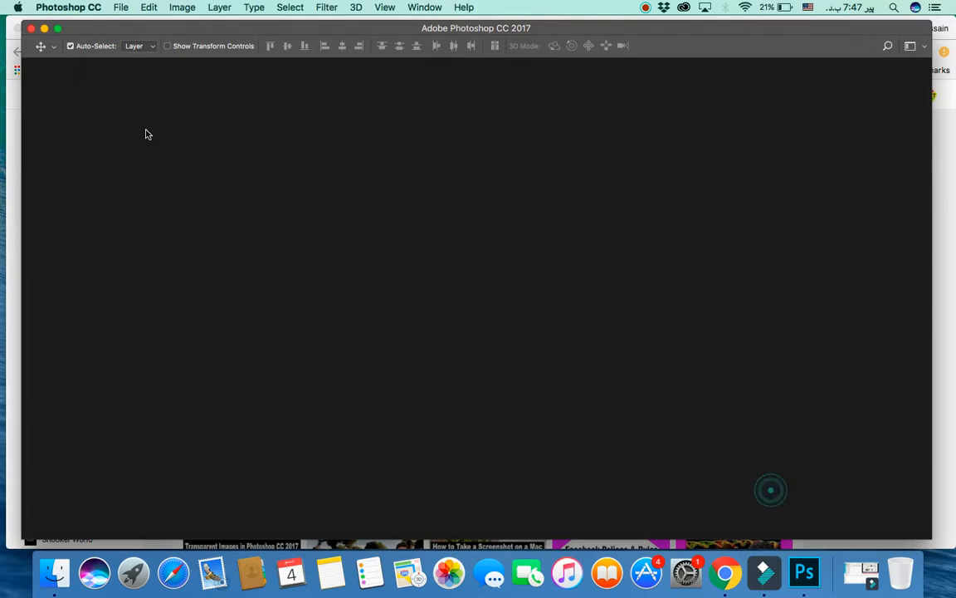
# Create a new landscape document of 17.778 x 10 inches at 300 pixels/inch, RGB Color, with a white background.
pyautogui.click(120, 8)
pyautogui.click(128, 23)
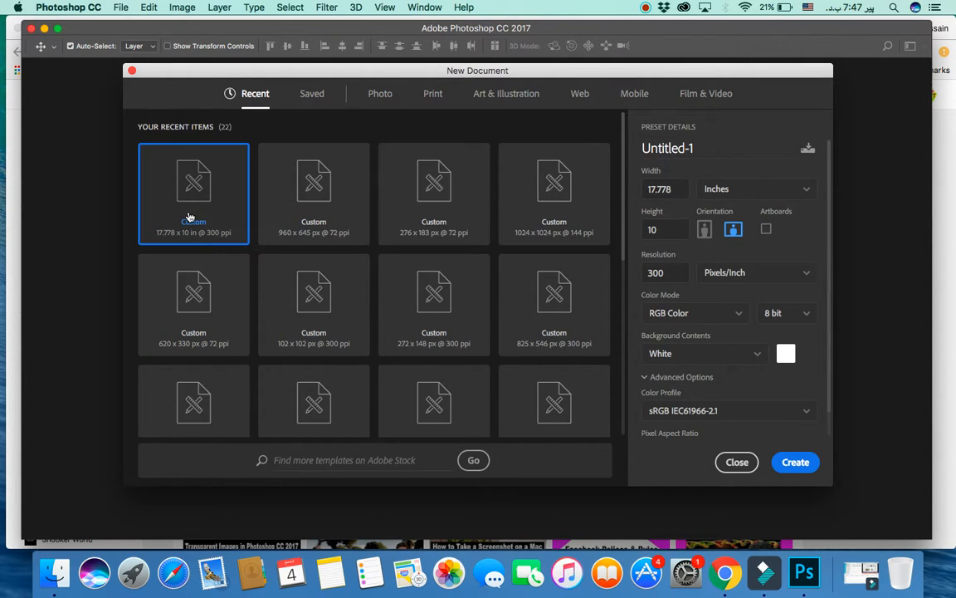
pyautogui.click(795, 462)
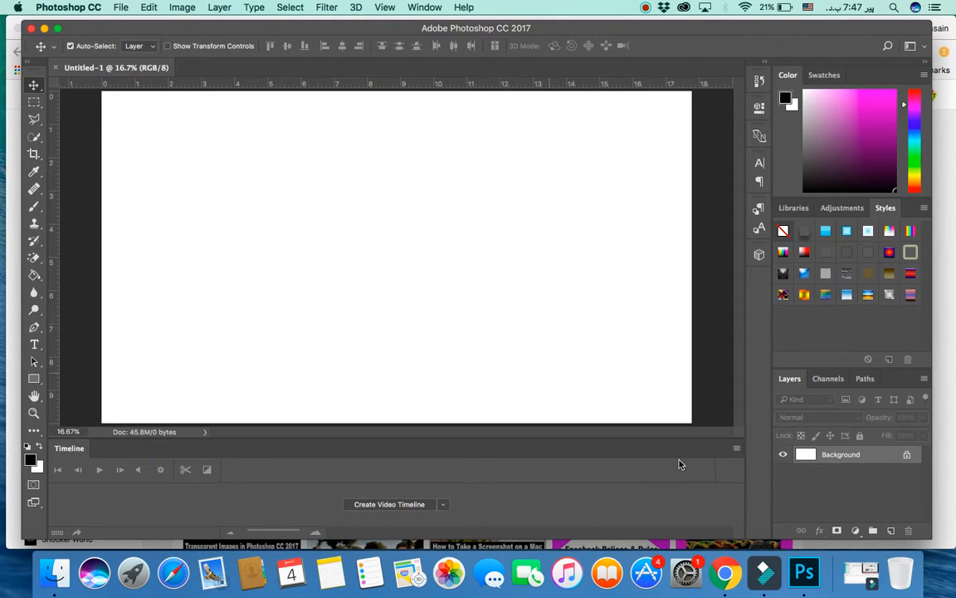
# Switch to Chrome and open google.com in a new tab.
pyautogui.click(724, 573)
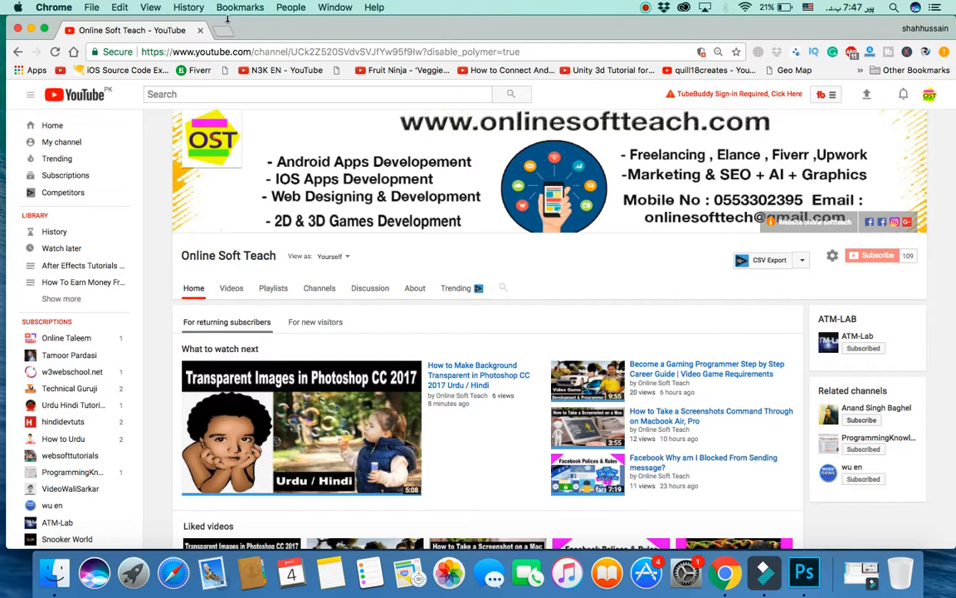
pyautogui.click(217, 30)
pyautogui.write('google.com')
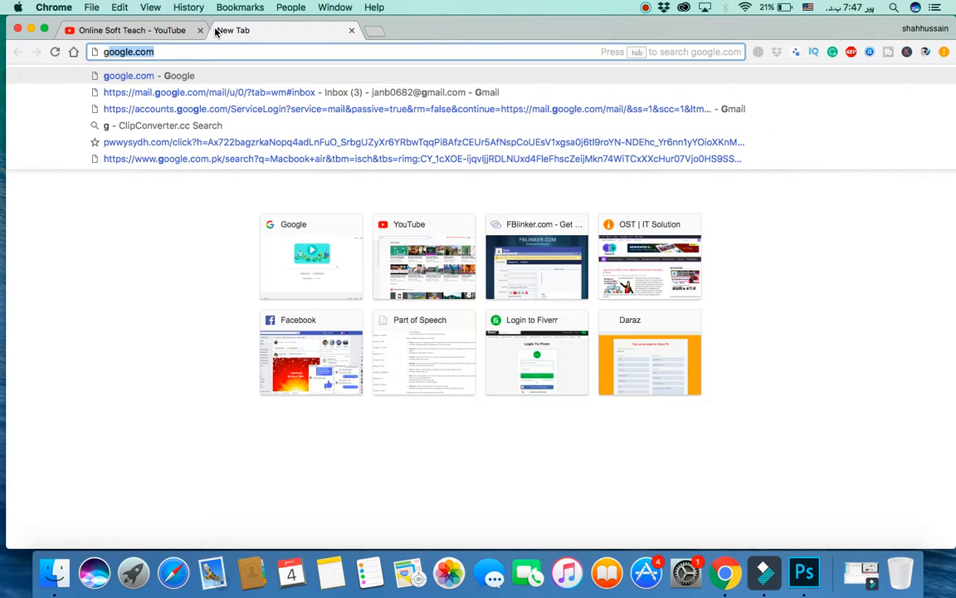
pyautogui.press('Return')
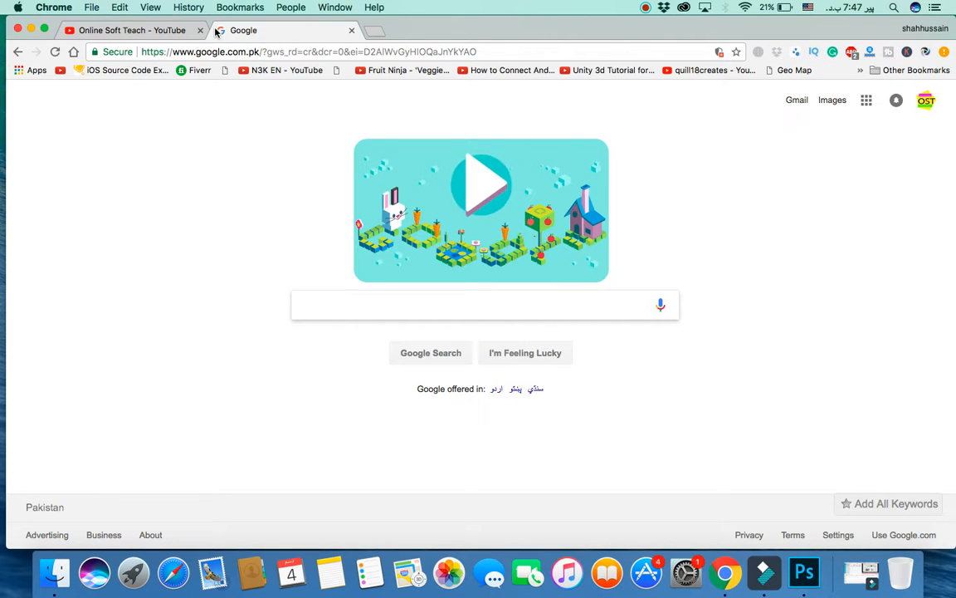
# Search Google for "beauty of pakistan" and show the image results.
pyautogui.write('beauty of')
pyautogui.press('Down')
pyautogui.press('Return')
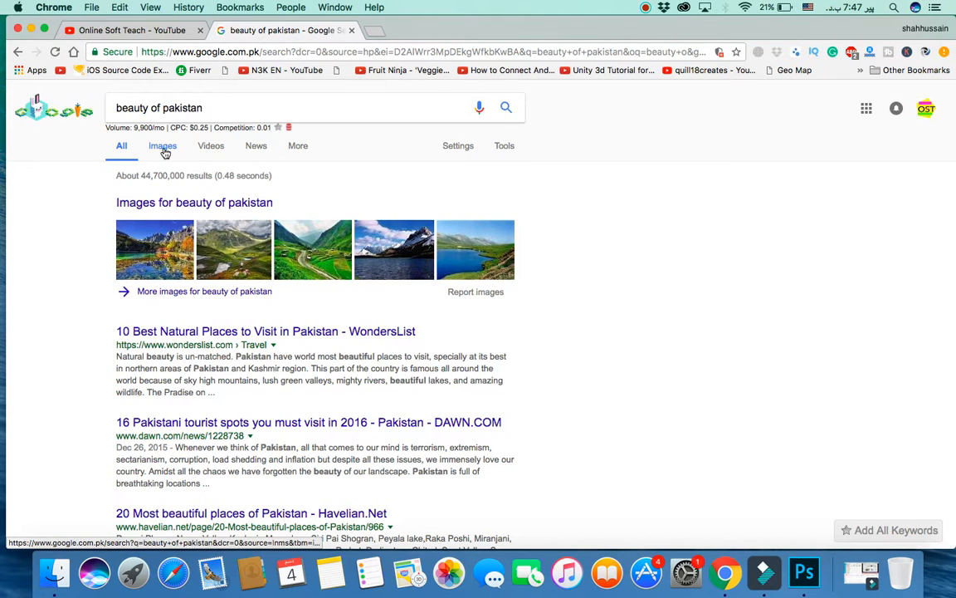
pyautogui.click(163, 147)
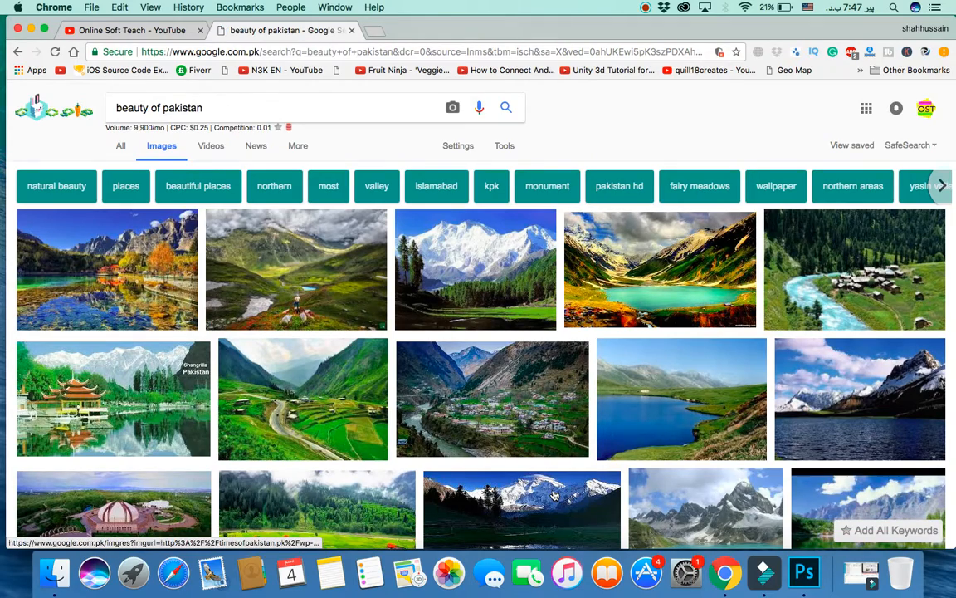
# Preview the Shangrilla pagoda and winding valley road images among the results, and close the preview.
pyautogui.scroll(-4, 555, 496)
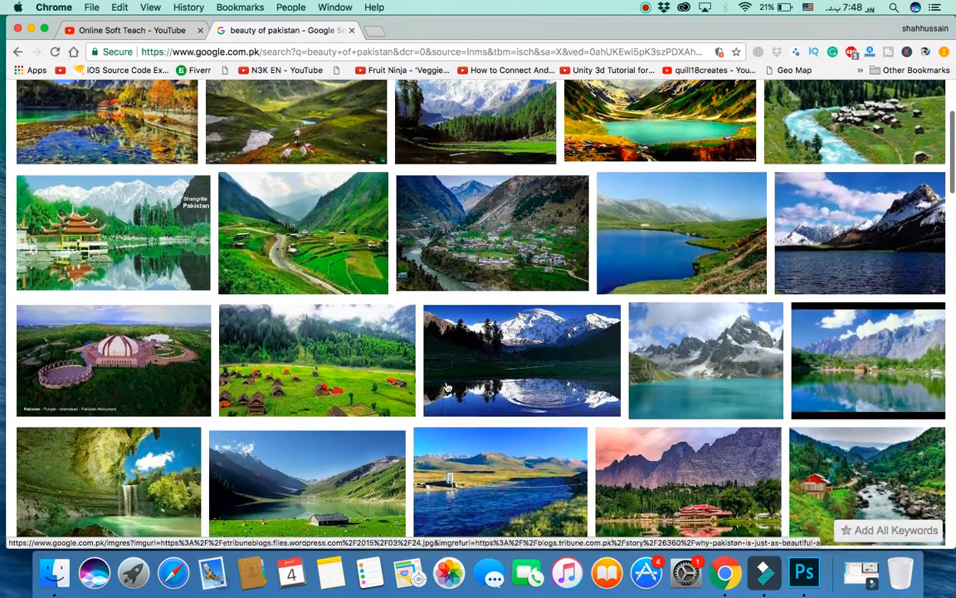
pyautogui.click(130, 232)
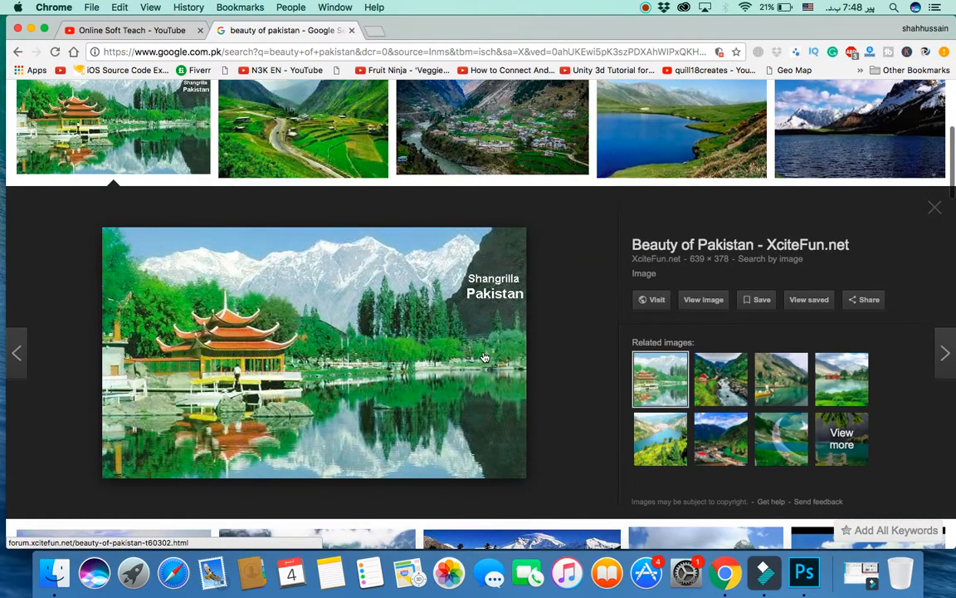
pyautogui.click(280, 139)
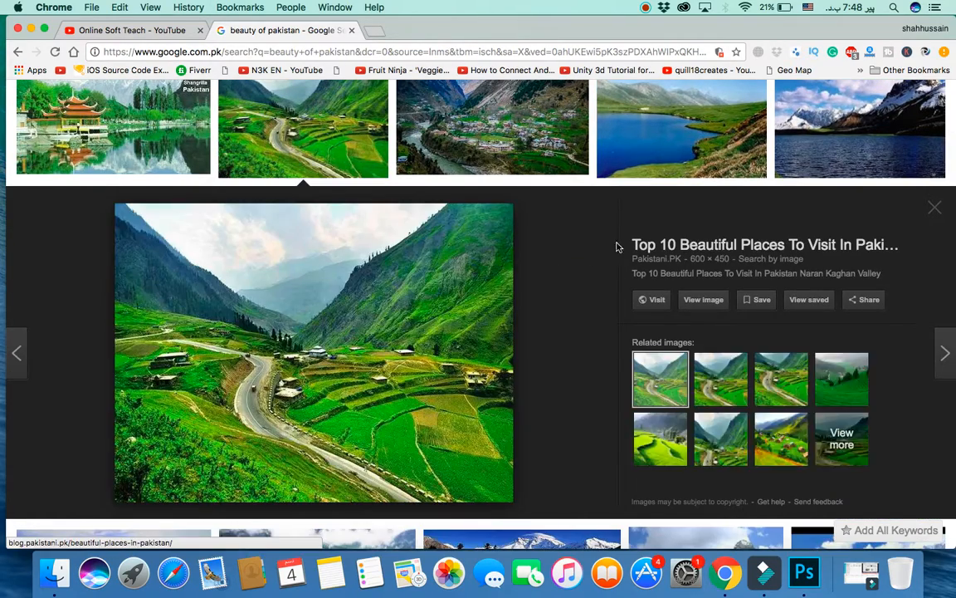
pyautogui.click(935, 209)
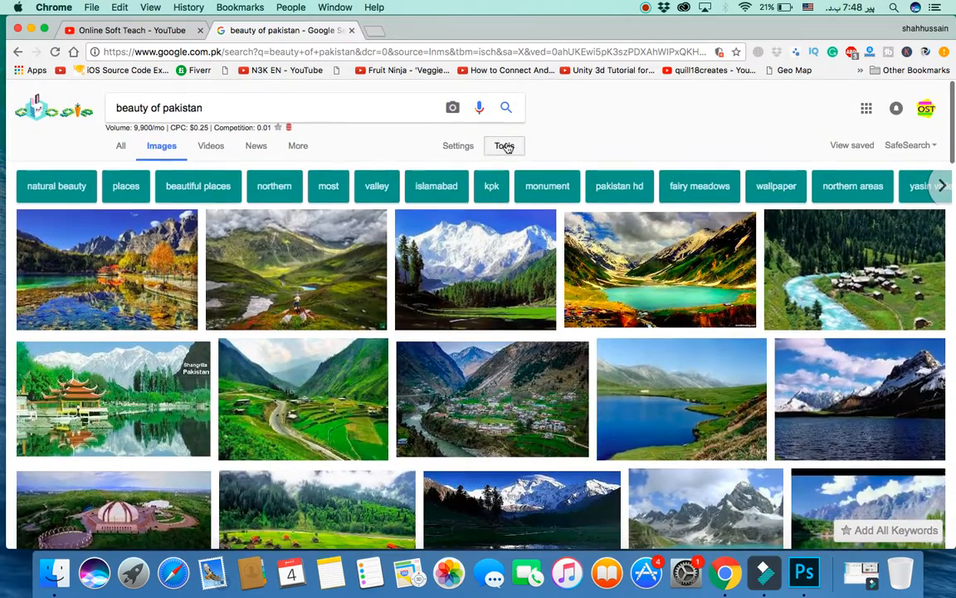
# Filter the image results by usage rights to those labeled for reuse.
pyautogui.click(504, 145)
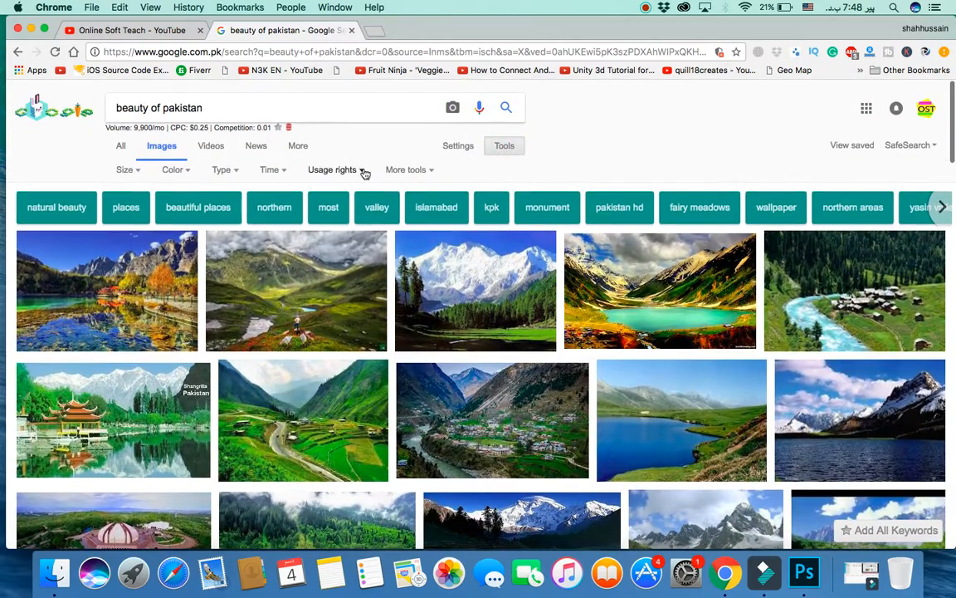
pyautogui.click(363, 171)
pyautogui.click(320, 230)
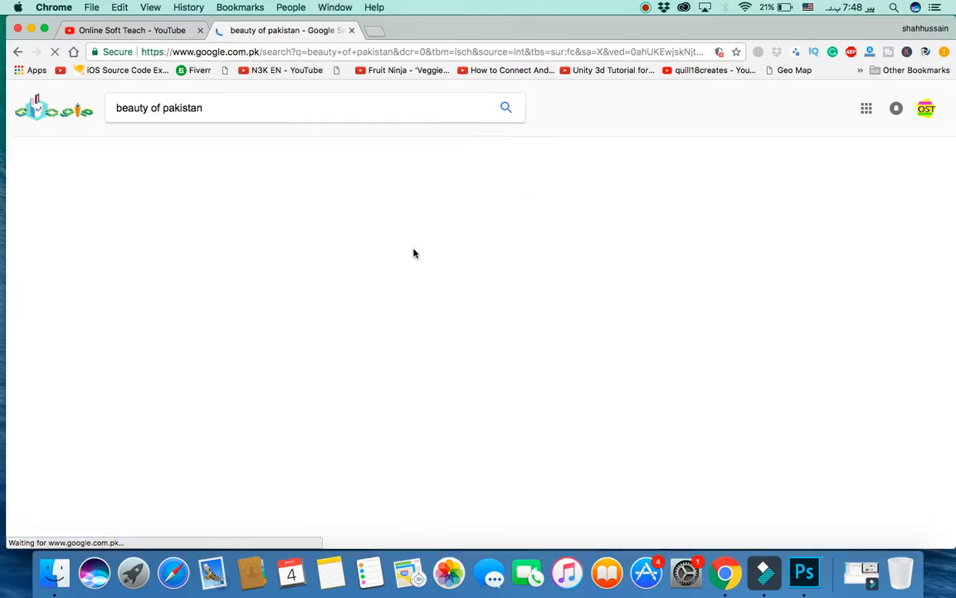
# Find the Neelum Valley river photo from Max Pixel in the results and open its source page.
pyautogui.scroll(-5, 461, 404)
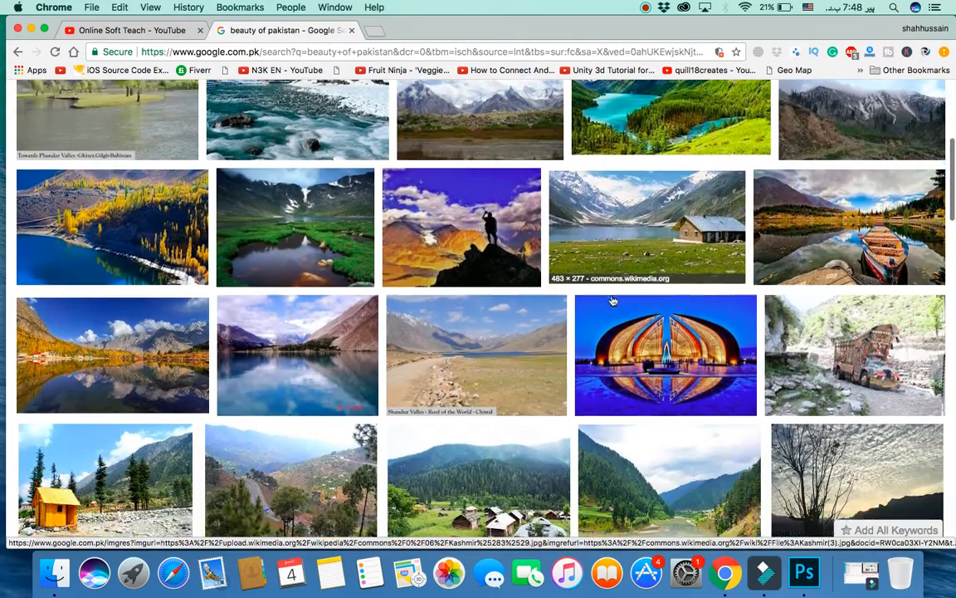
pyautogui.scroll(-5, 615, 299)
pyautogui.click(662, 296)
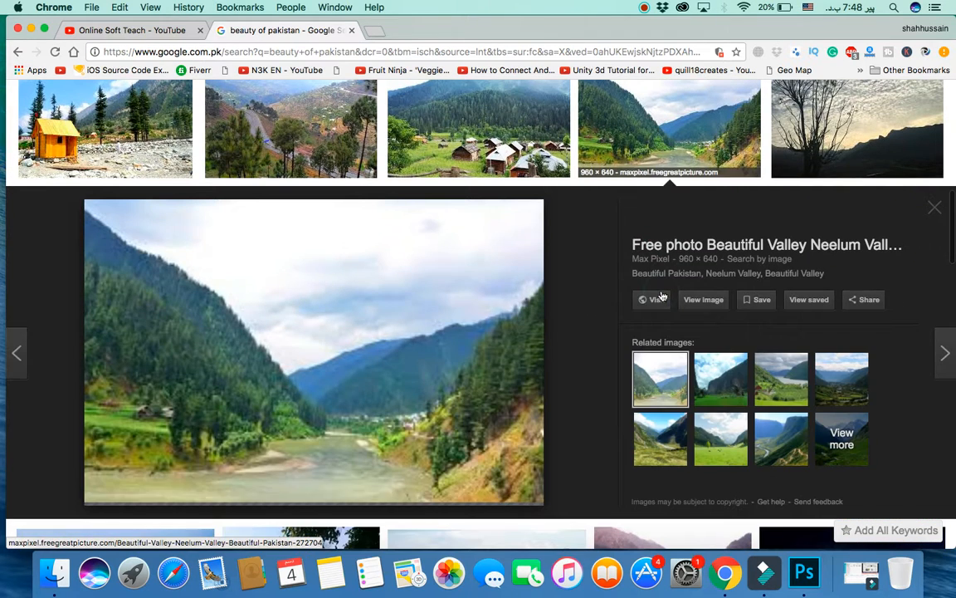
pyautogui.click(238, 324)
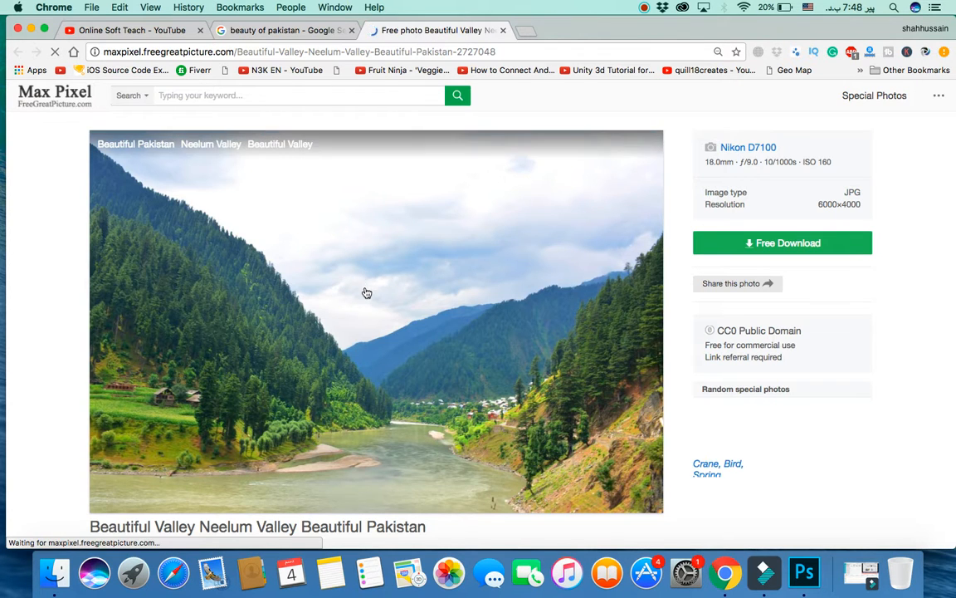
# Copy the Neelum Valley photo and paste it as a new layer into the blank Photoshop document.
pyautogui.rightClick(366, 292)
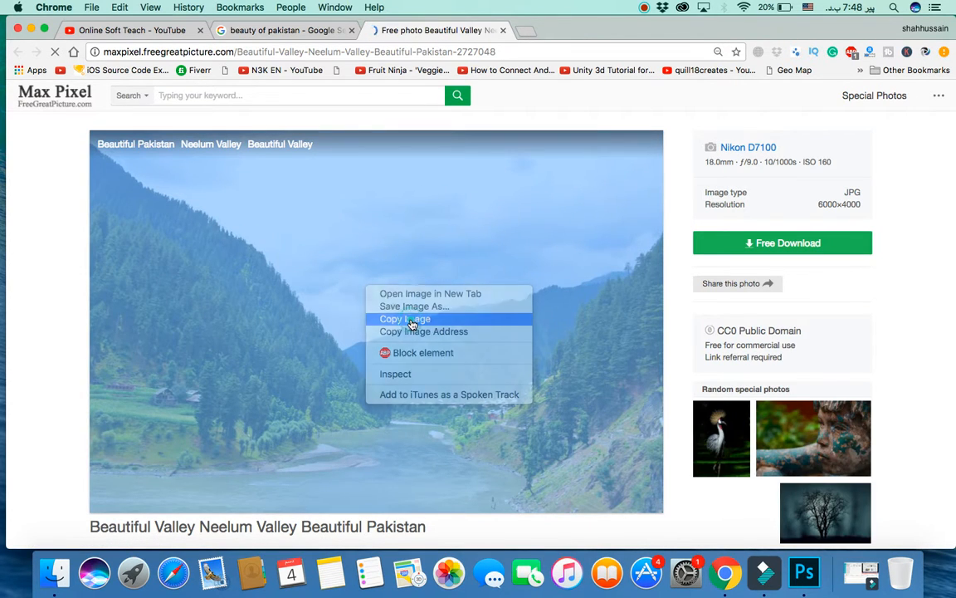
pyautogui.click(411, 323)
pyautogui.click(803, 573)
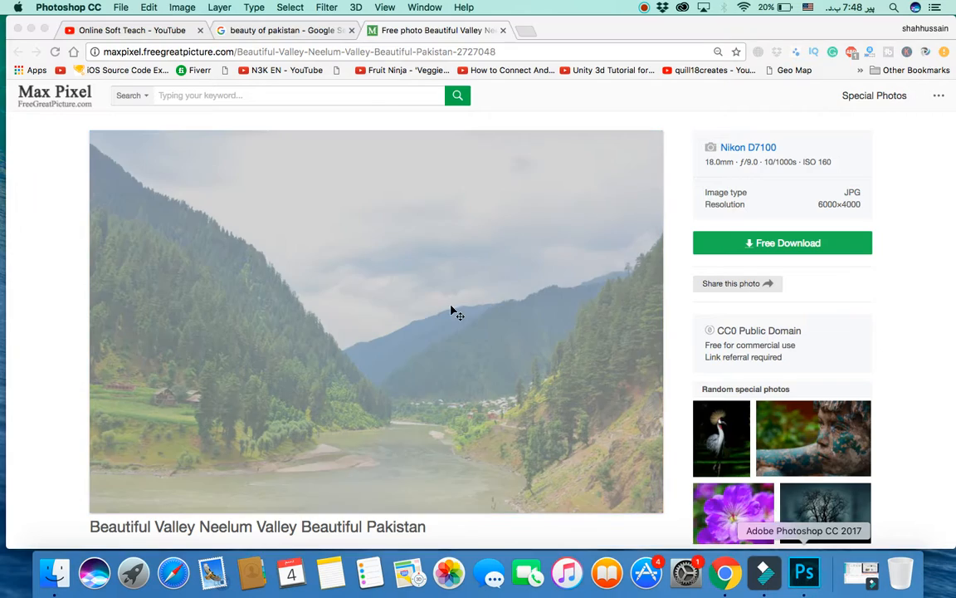
pyautogui.press('super+v')
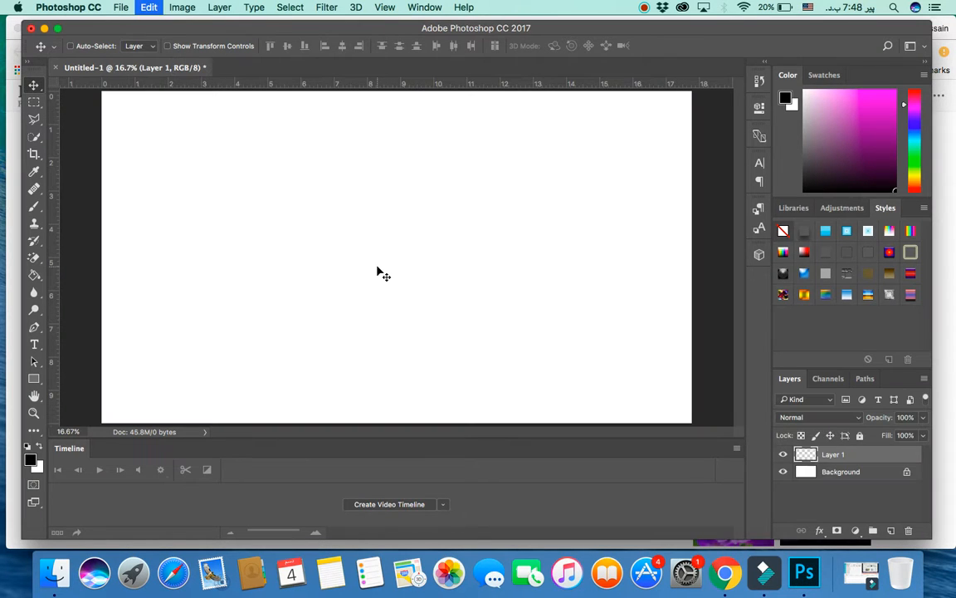
# Scale the pasted valley photo to fill the whole canvas, about 17.78 x 10 inches, and apply the transform.
pyautogui.press('super+t')
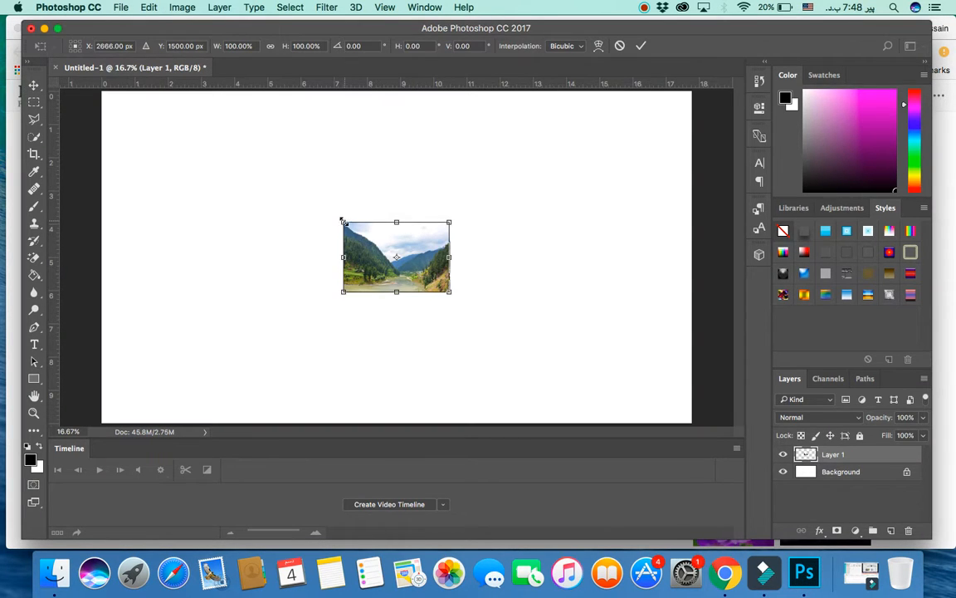
pyautogui.moveTo(343, 221); pyautogui.dragTo(102, 92)
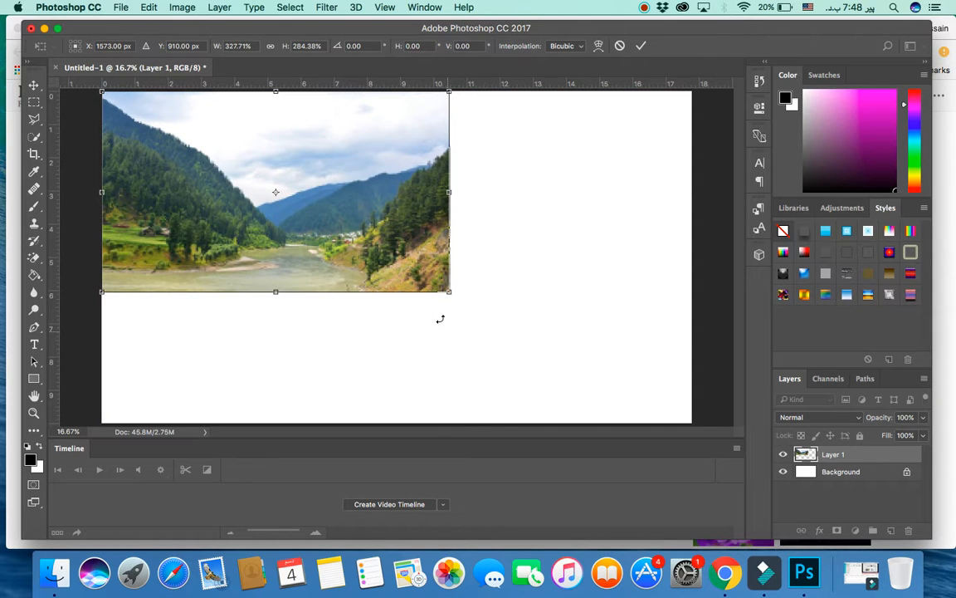
pyautogui.moveTo(448, 292); pyautogui.dragTo(693, 425)
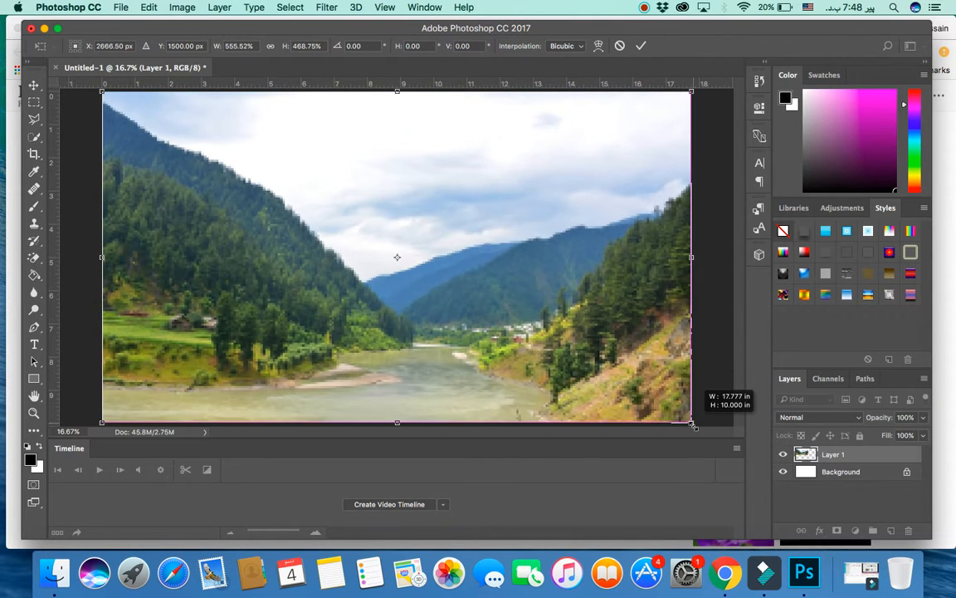
pyautogui.click(33, 84)
pyautogui.click(596, 206)
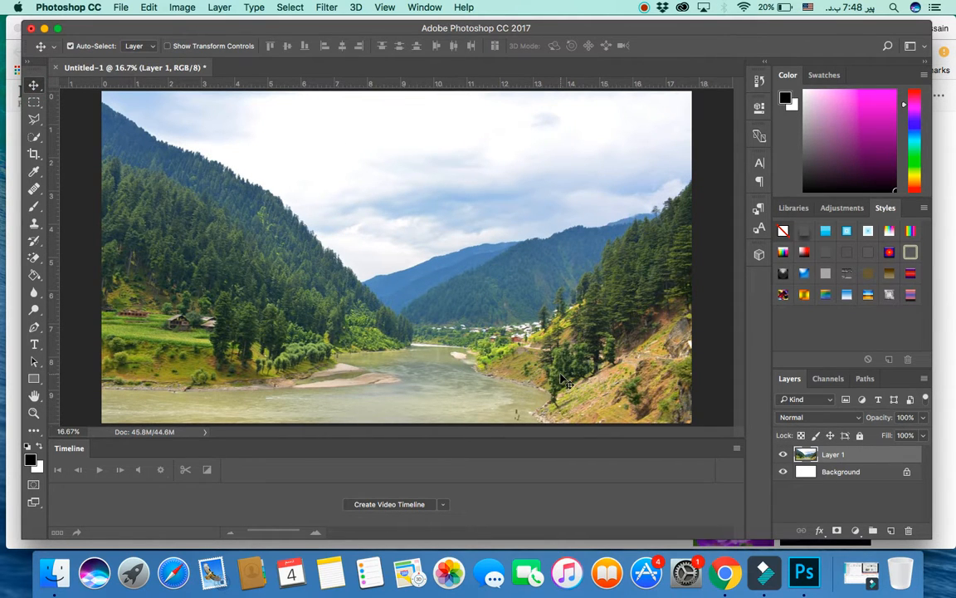
# Switch back to Chrome and search the Max Pixel site for "baby".
pyautogui.click(725, 571)
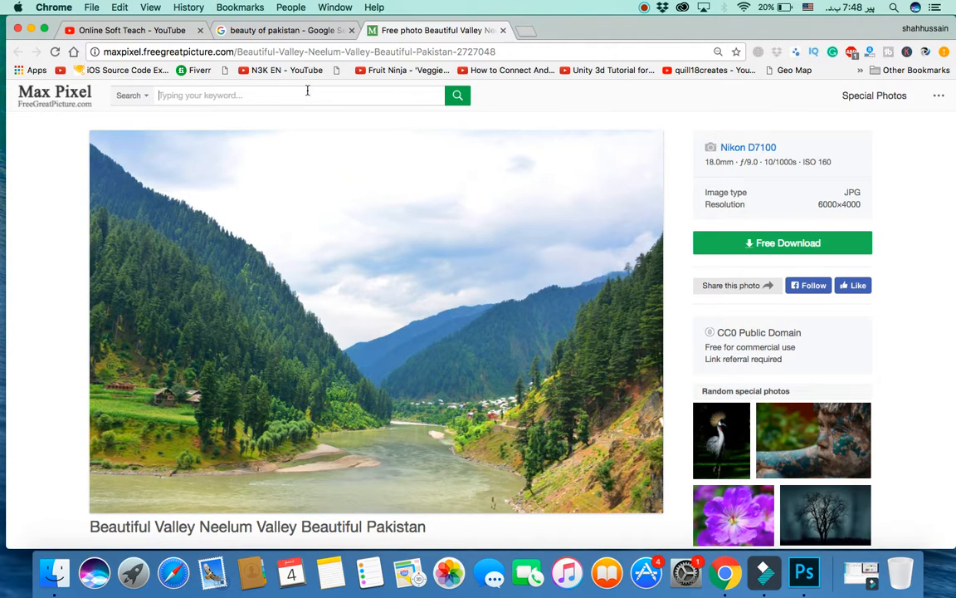
pyautogui.click(308, 91)
pyautogui.write('bab')
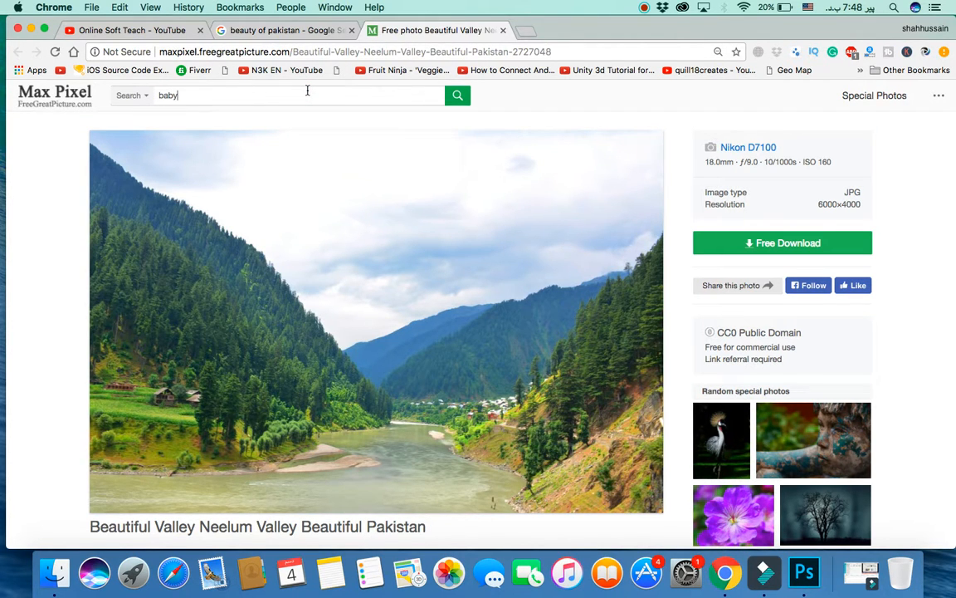
pyautogui.write('y')
pyautogui.press('Return')
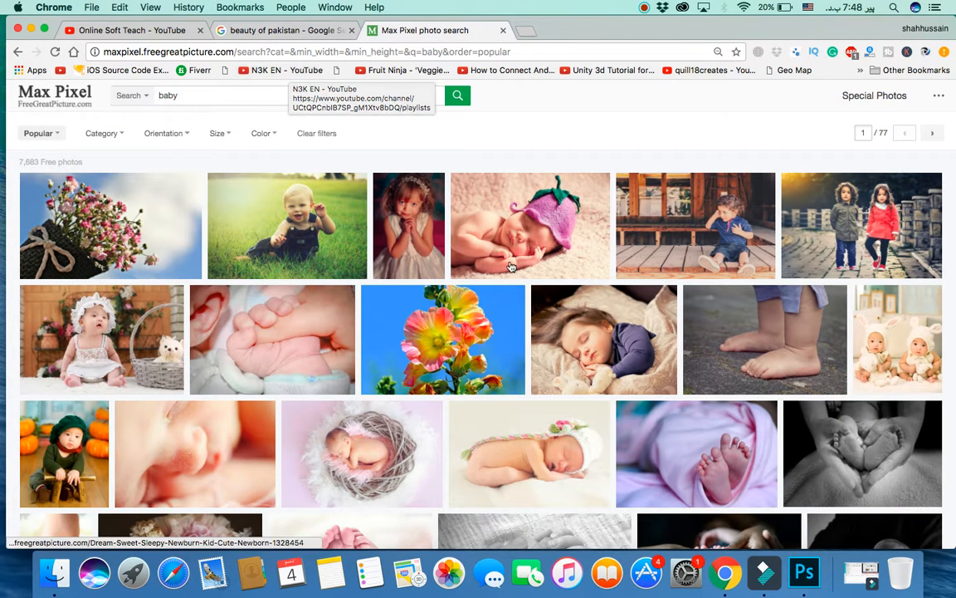
# Open the photo page of the baby in a green knitted hat sitting among pumpkins.
pyautogui.scroll(-1, 587, 381)
pyautogui.scroll(-3, 586, 381)
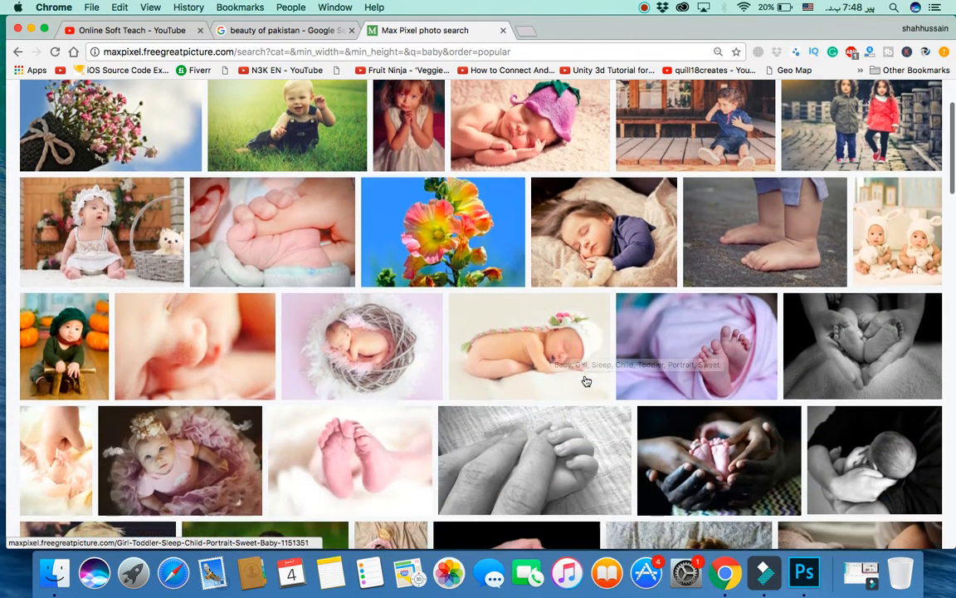
pyautogui.click(77, 355)
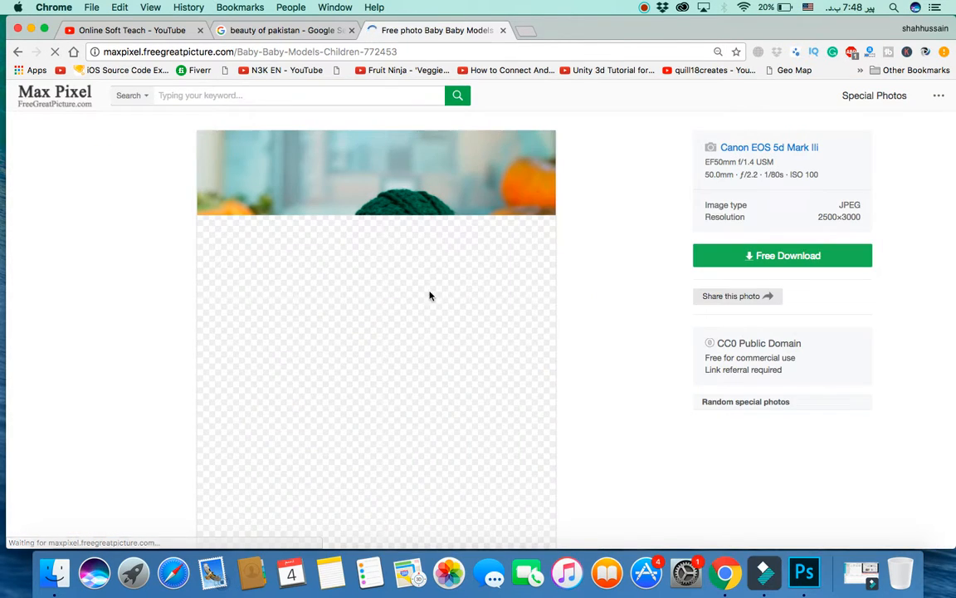
# Copy the photo of the baby in the green knitted hat and paste it as a new layer into the Photoshop document.
pyautogui.rightClick(365, 367)
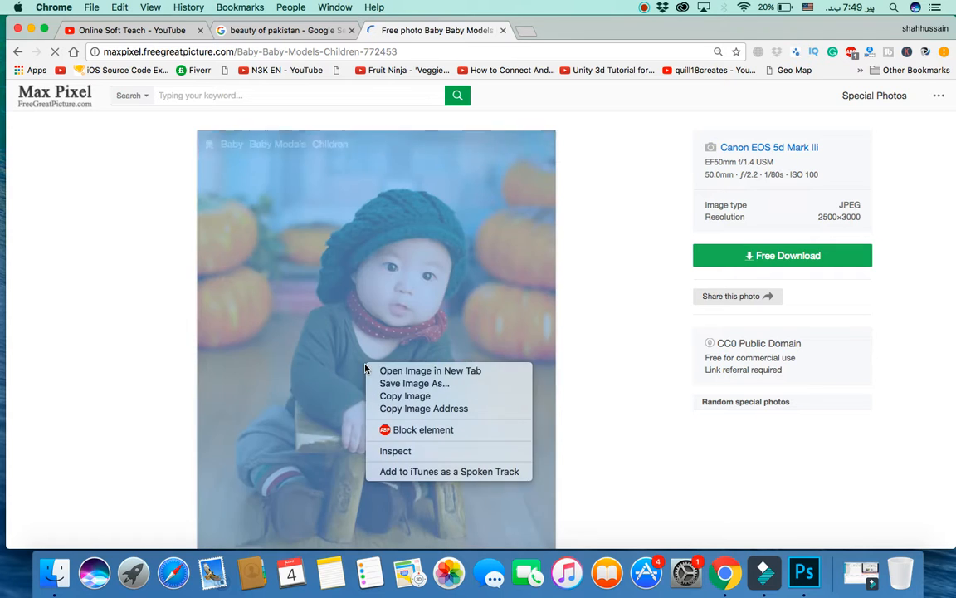
pyautogui.click(405, 396)
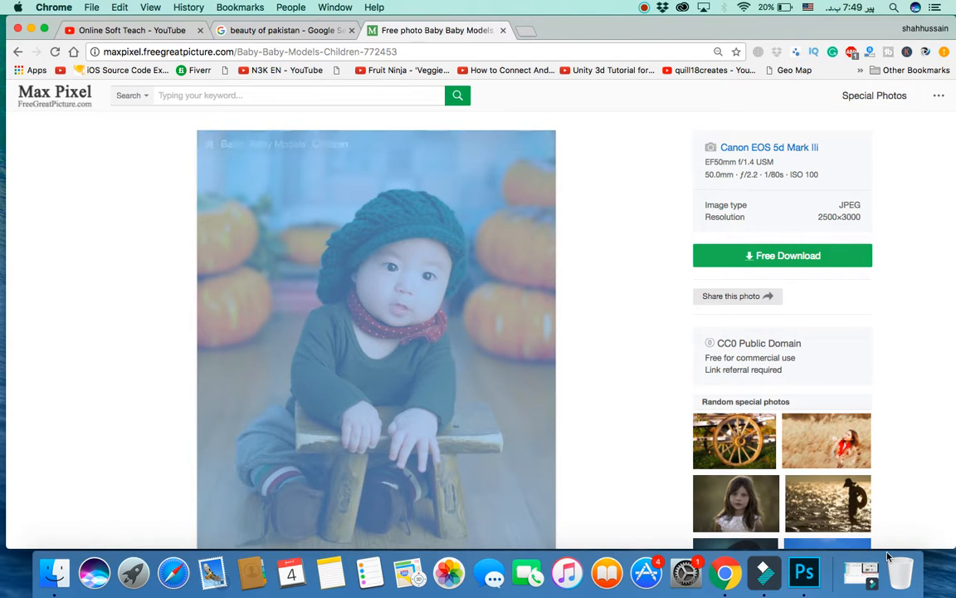
pyautogui.click(804, 573)
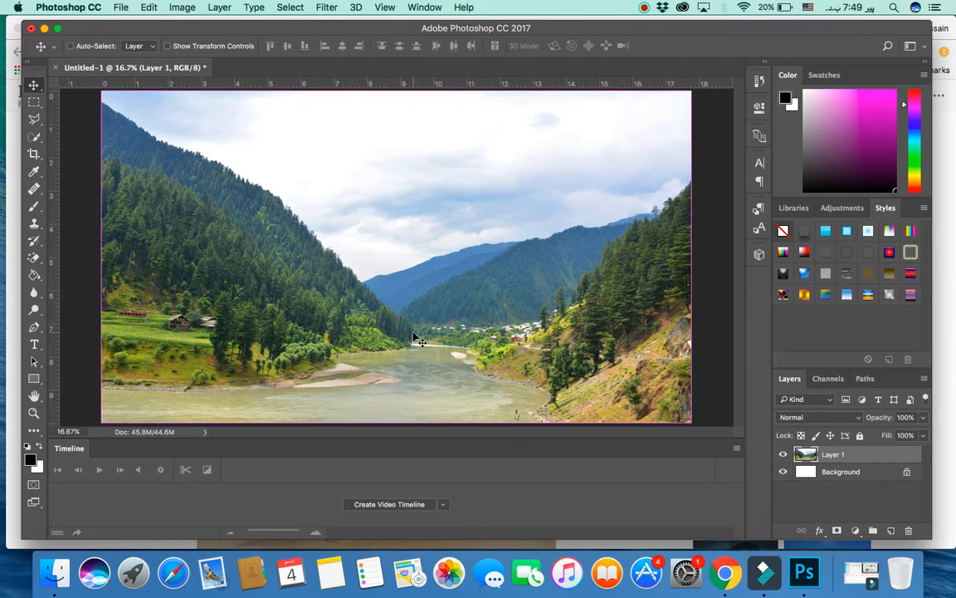
pyautogui.press('super+v')
# Enlarge the pasted baby photo to about 382.5% width and 367.6% height, place it near the canvas centre and apply the transform.
pyautogui.press('super+t')
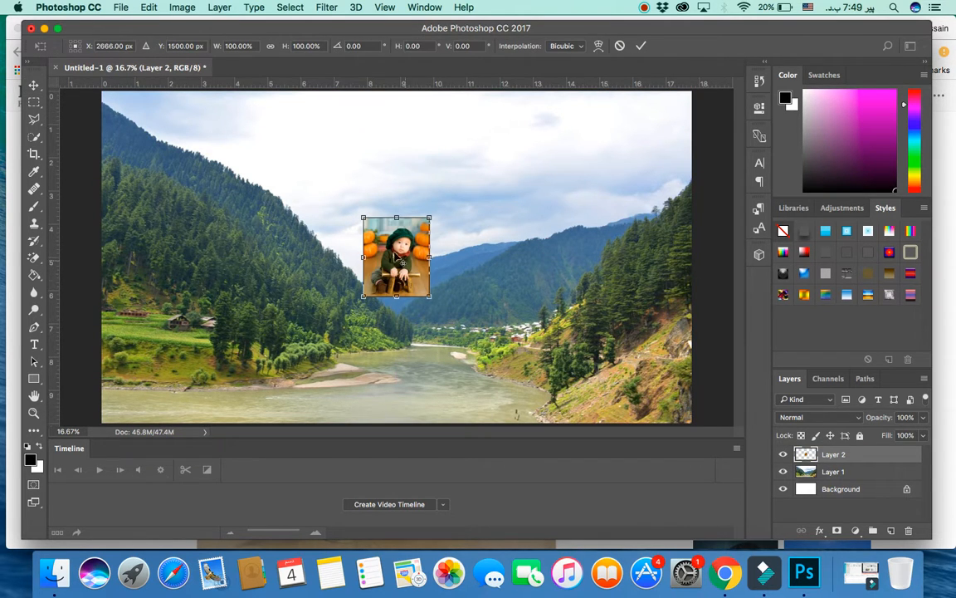
pyautogui.moveTo(359, 217); pyautogui.dragTo(261, 103)
pyautogui.moveTo(430, 296); pyautogui.dragTo(514, 397)
pyautogui.moveTo(406, 254); pyautogui.dragTo(445, 266)
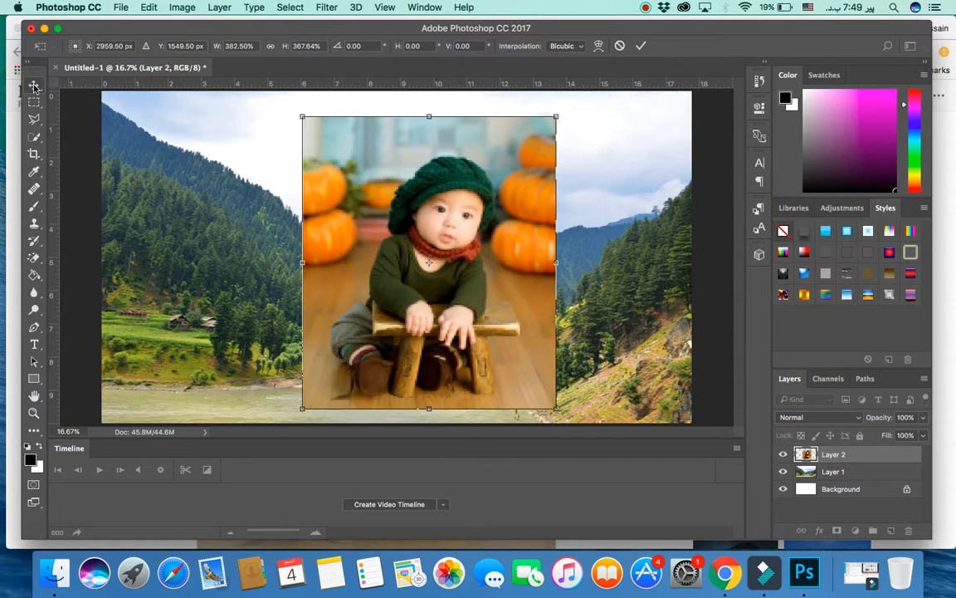
pyautogui.click(34, 83)
pyautogui.click(590, 205)
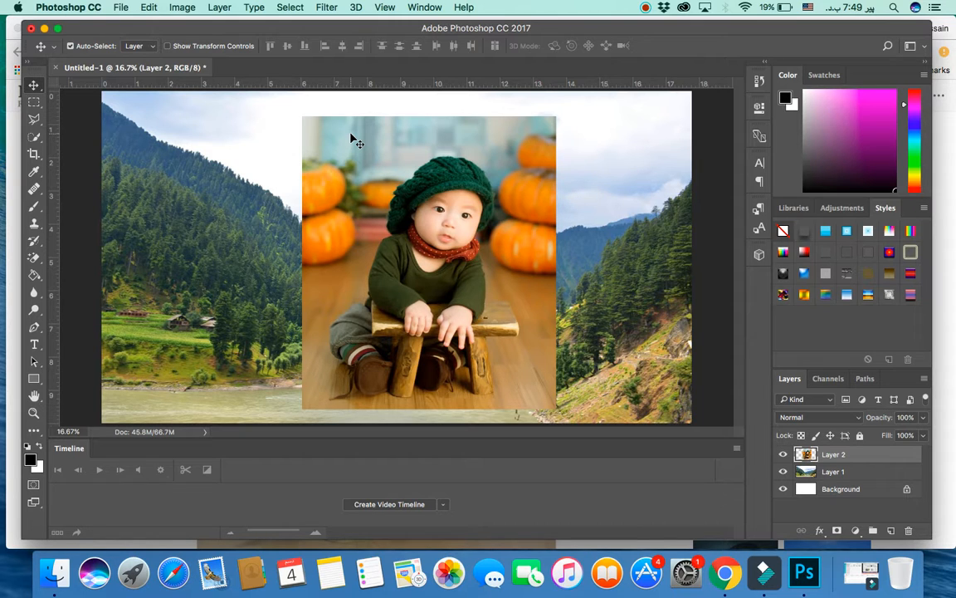
# Apply a Gaussian Blur with a radius of 36.0 pixels to the baby photo layer after trying weaker and stronger values.
pyautogui.click(356, 8)
pyautogui.moveTo(324, 11)
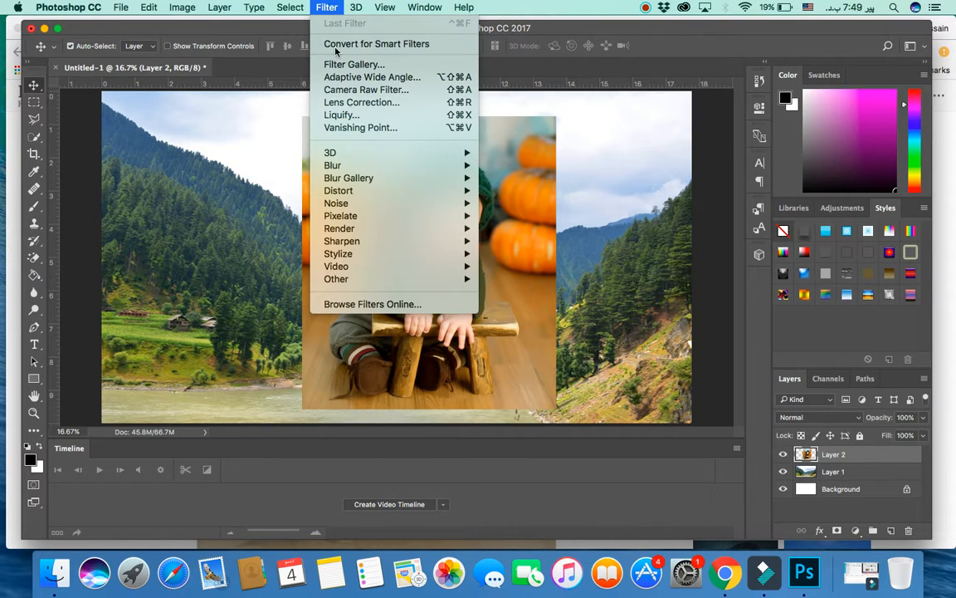
pyautogui.moveTo(350, 168)
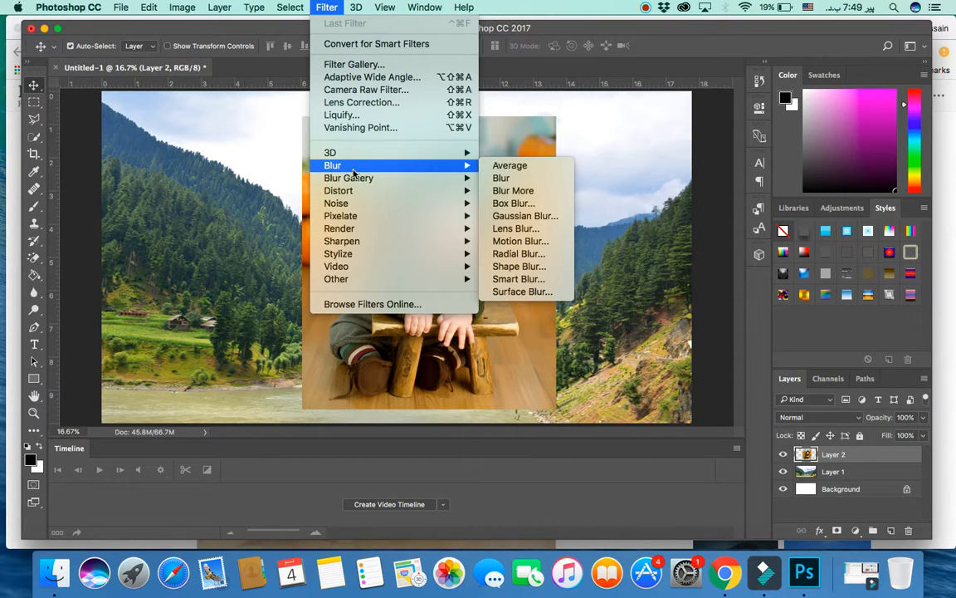
pyautogui.click(532, 218)
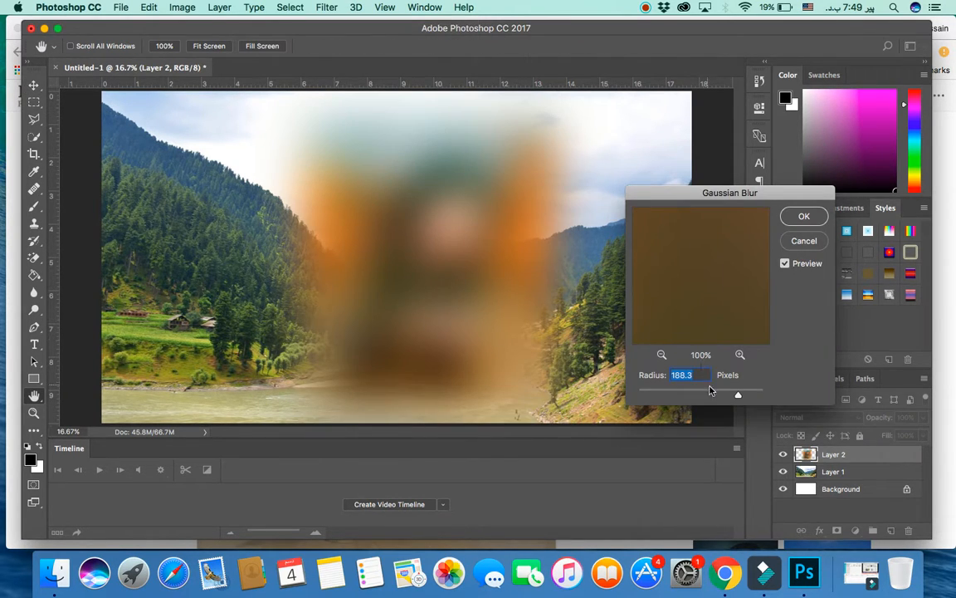
pyautogui.moveTo(739, 398); pyautogui.dragTo(691, 396)
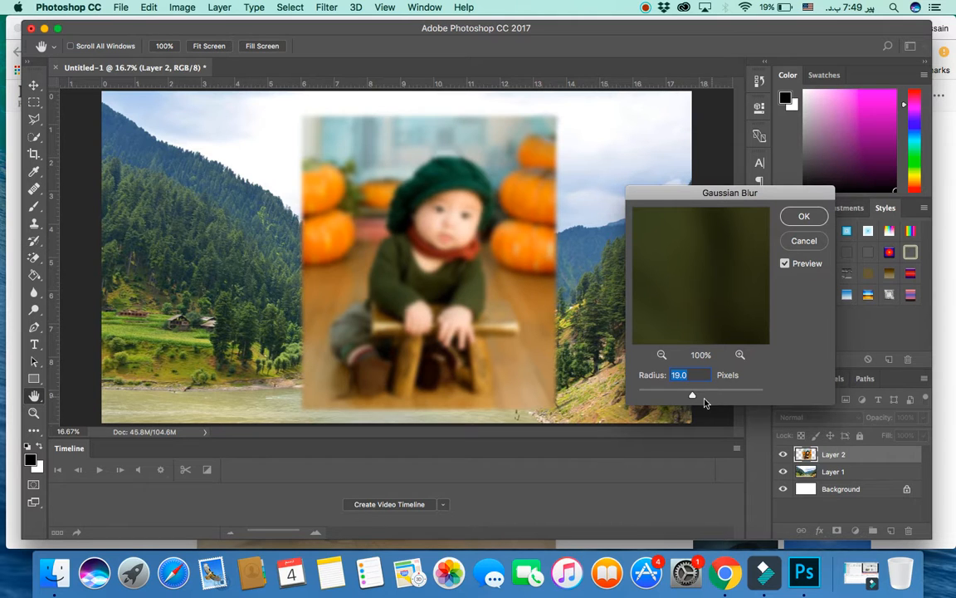
pyautogui.moveTo(693, 398); pyautogui.dragTo(759, 396)
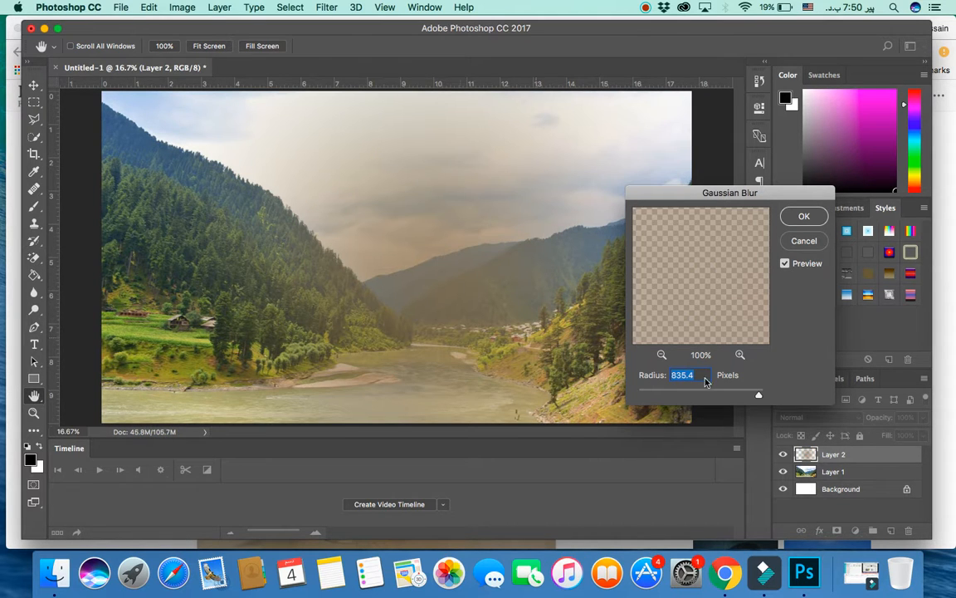
pyautogui.moveTo(759, 398); pyautogui.dragTo(701, 396)
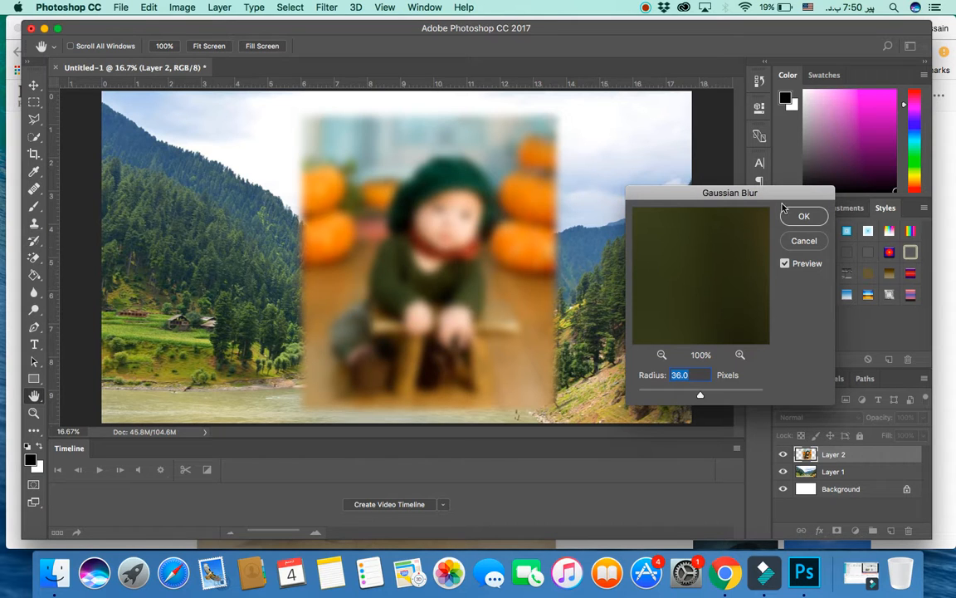
pyautogui.click(805, 217)
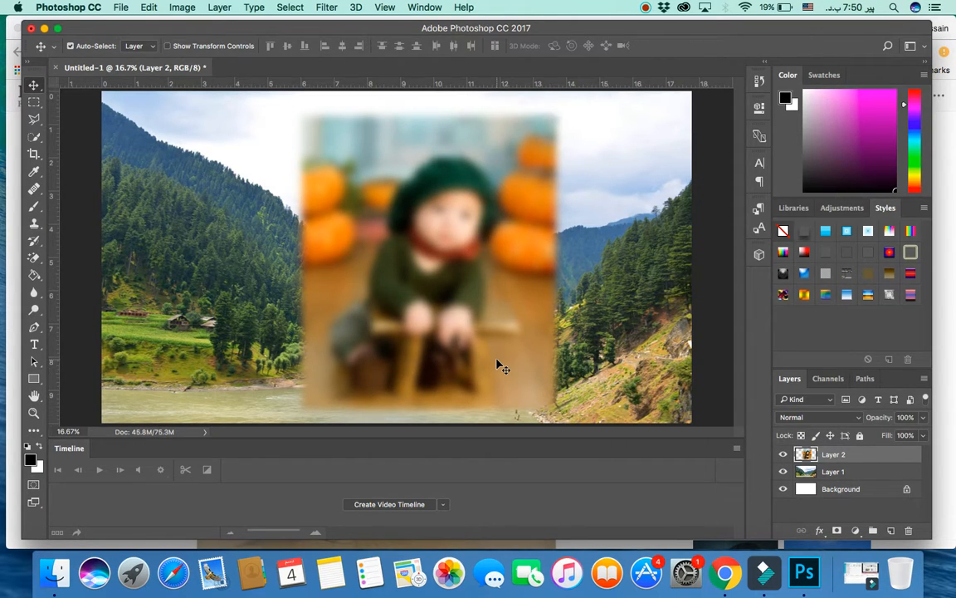
# Shrink the blurred baby photo to about 68.4% width and 54.2% height, place it at the valley's lower middle and apply the transform.
pyautogui.press('super+t')
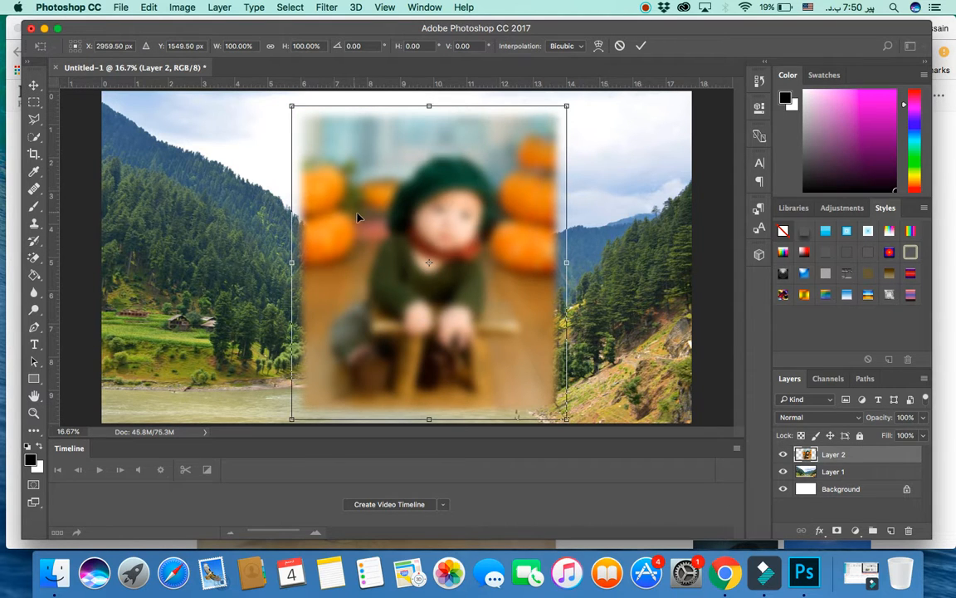
pyautogui.moveTo(359, 218); pyautogui.dragTo(178, 240)
pyautogui.moveTo(113, 128); pyautogui.dragTo(202, 272)
pyautogui.moveTo(273, 300); pyautogui.dragTo(434, 285)
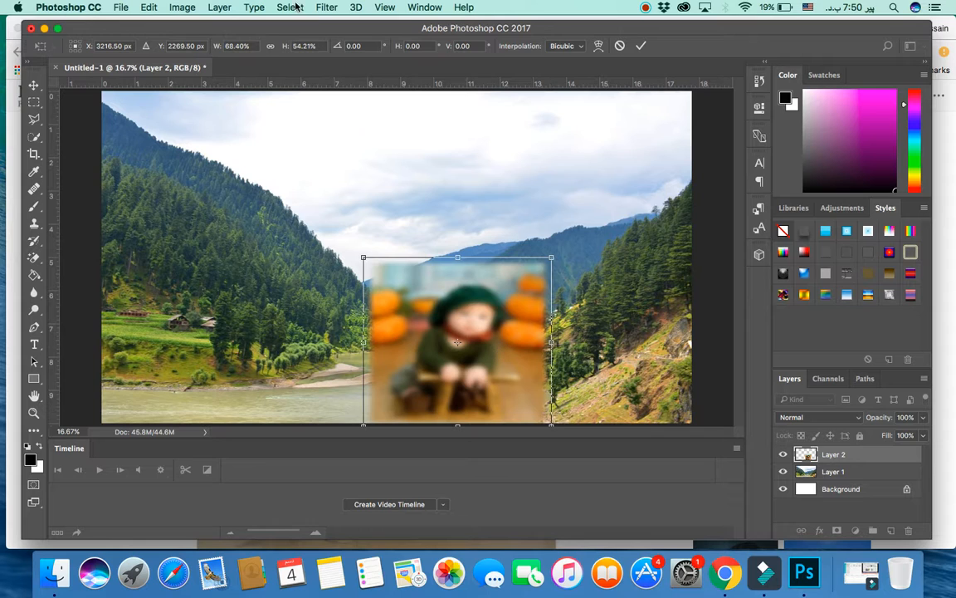
pyautogui.click(326, 7)
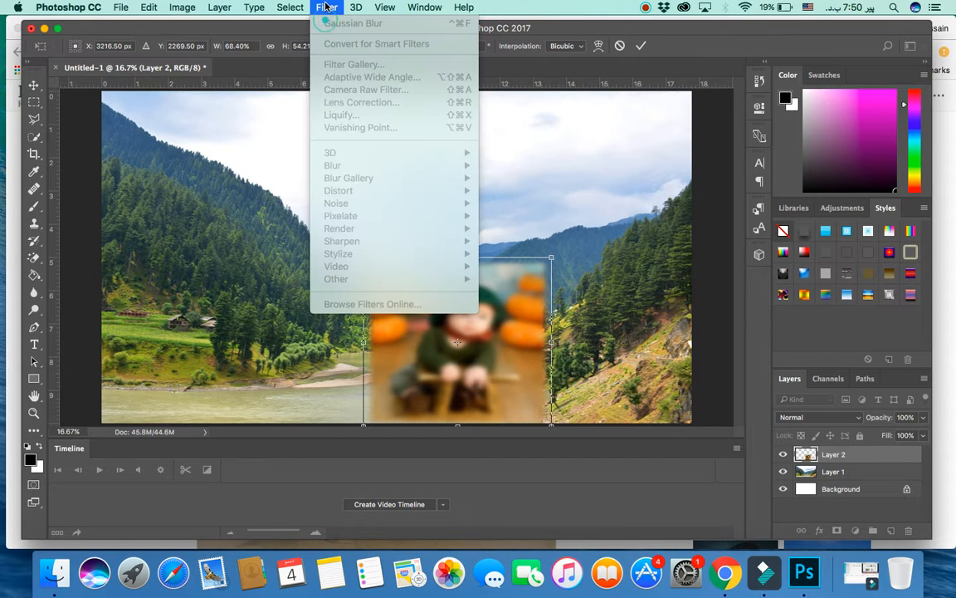
pyautogui.click(550, 190)
pyautogui.click(34, 85)
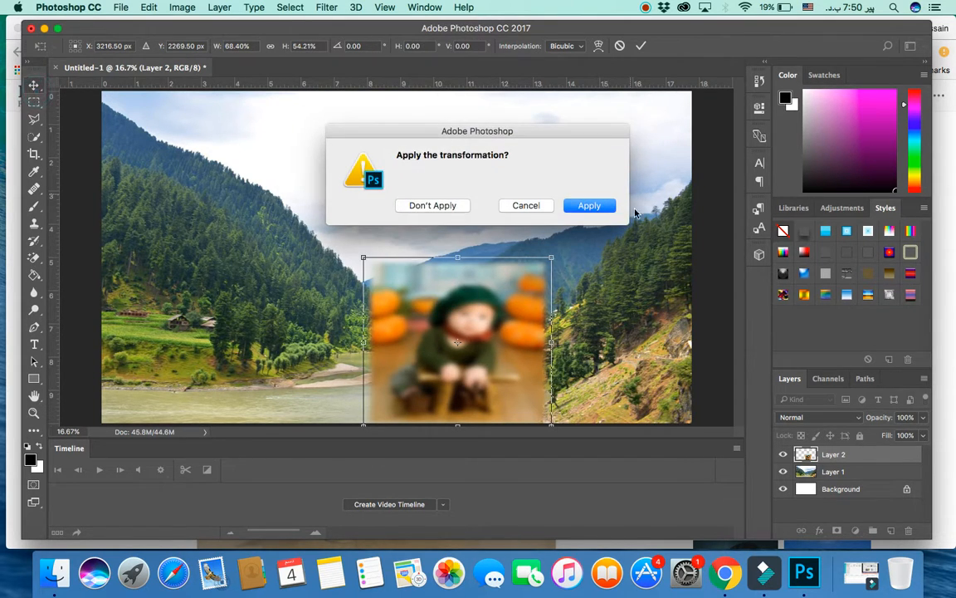
pyautogui.click(589, 205)
pyautogui.click(327, 7)
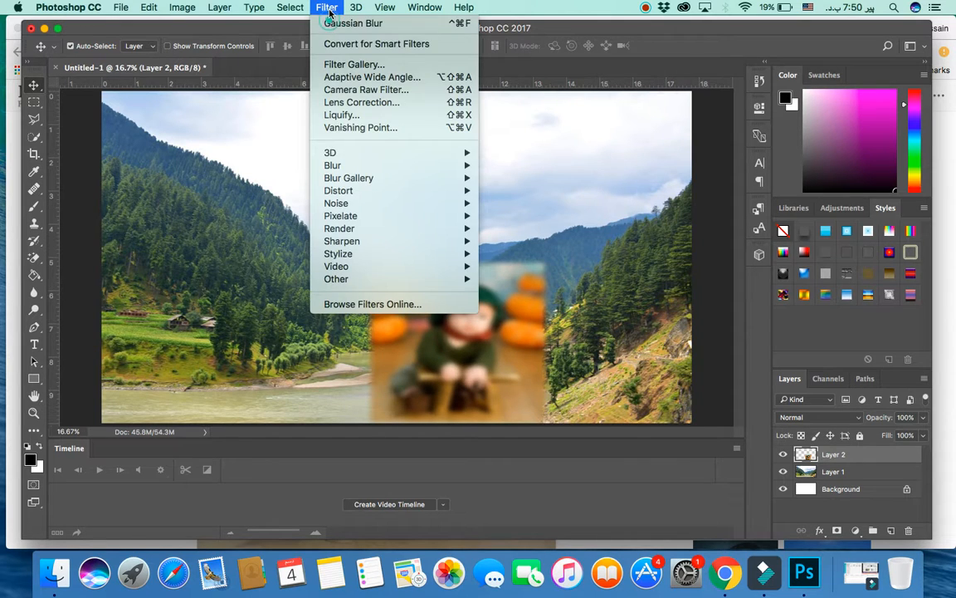
pyautogui.moveTo(423, 165)
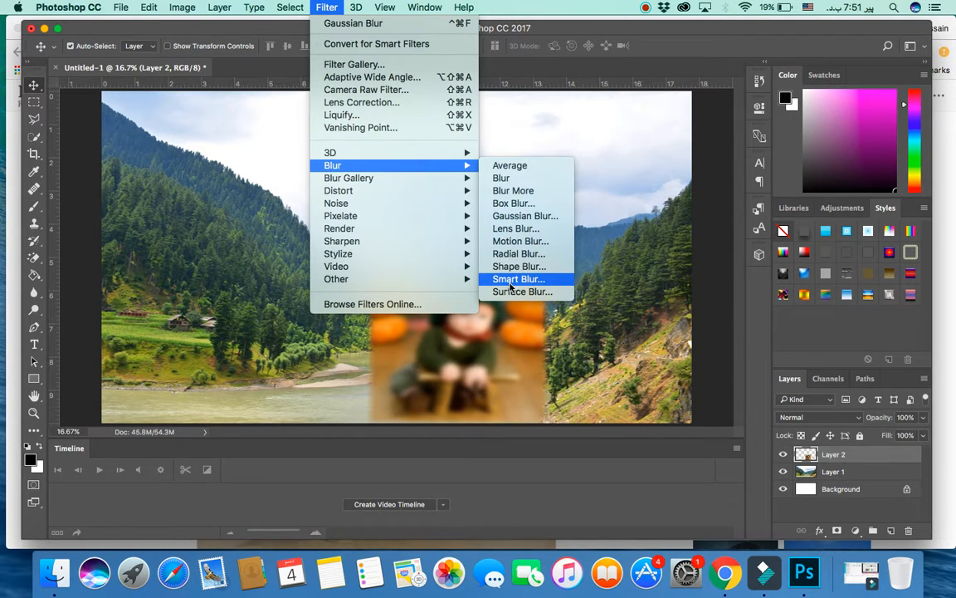
pyautogui.click(591, 244)
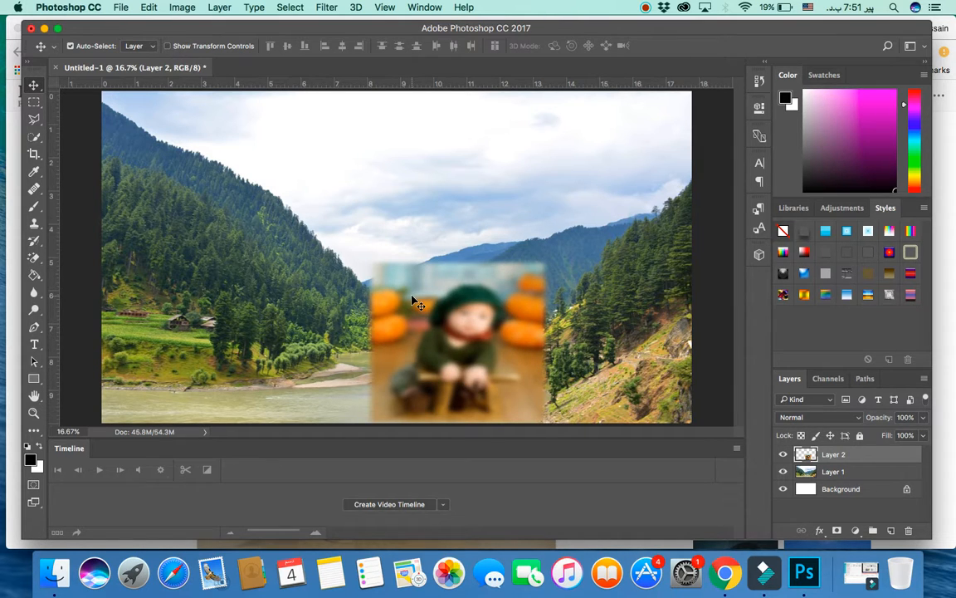
# Switch to Chrome and view the Online Soft Teach YouTube channel page.
pyautogui.click(724, 573)
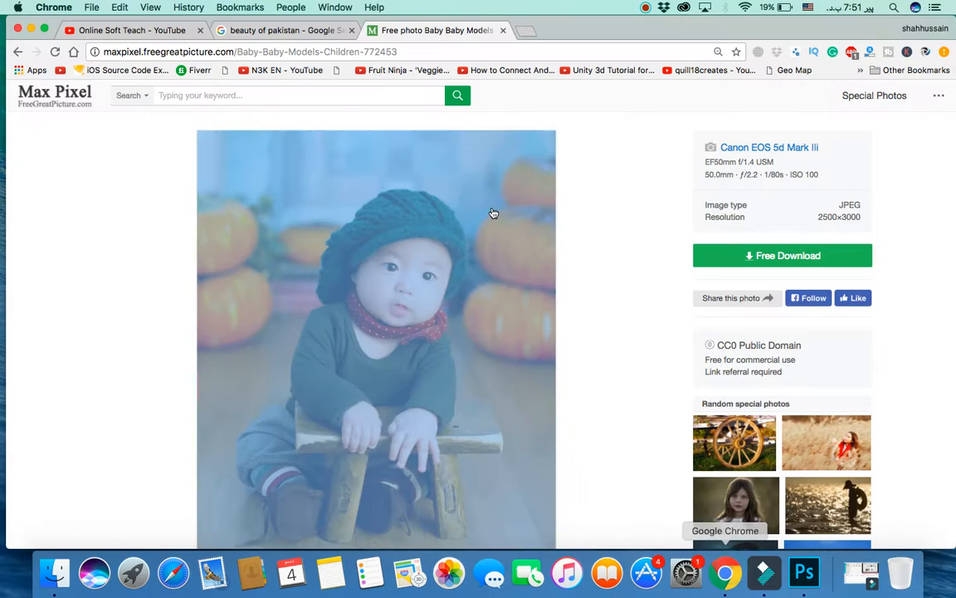
pyautogui.click(129, 30)
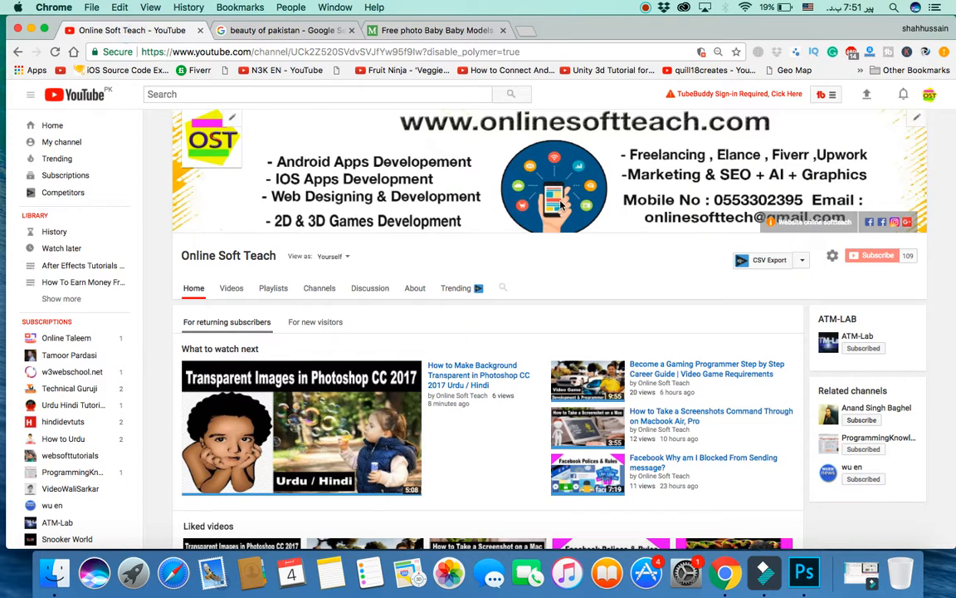